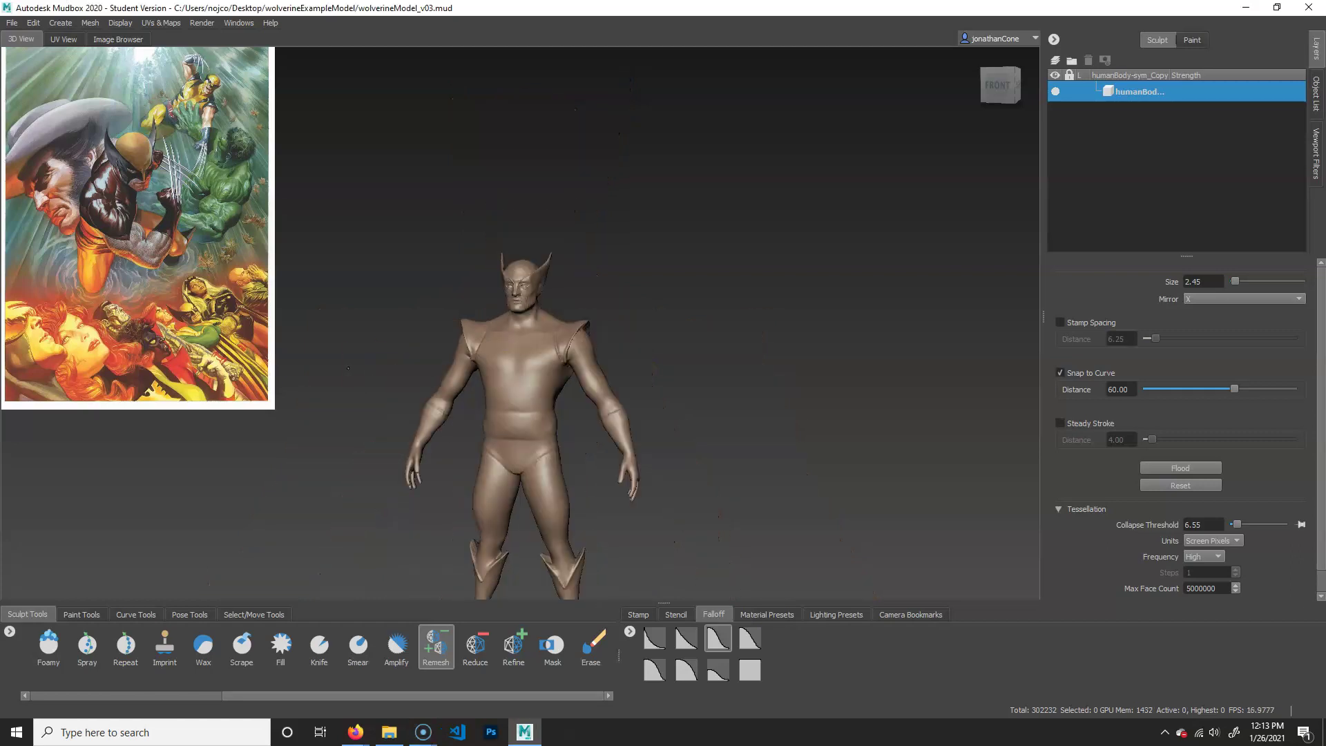
Display the wireframe over the model, framing the head, chest and shoulders.
{"action": "middle_click_drag", "start_coordinate": [579, 357], "coordinate": [586, 439], "text": "alt"}
{"action": "scroll", "coordinate": [458, 350], "scroll_direction": "up", "scroll_amount": 8}
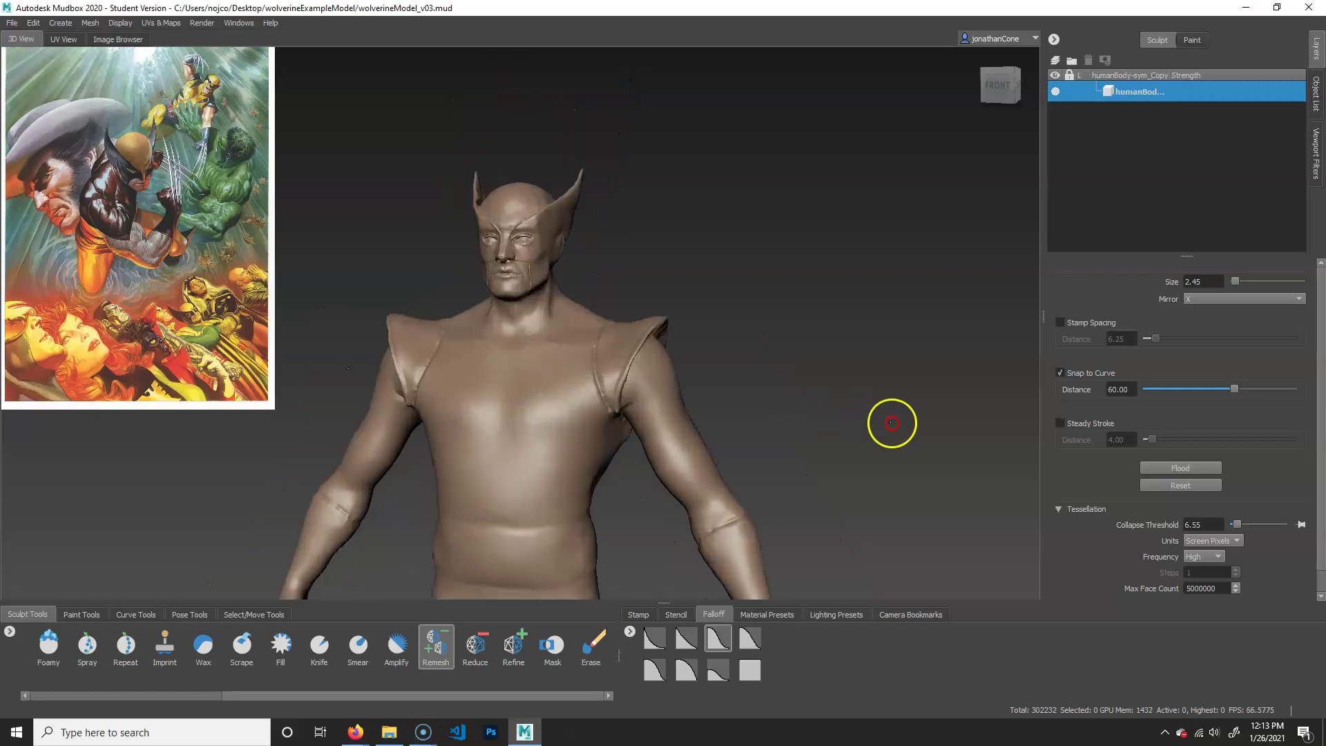
{"action": "right_click_drag", "start_coordinate": [485, 353], "coordinate": [618, 376], "text": "alt"}
{"action": "left_click_drag", "start_coordinate": [715, 415], "coordinate": [655, 404], "text": "alt"}
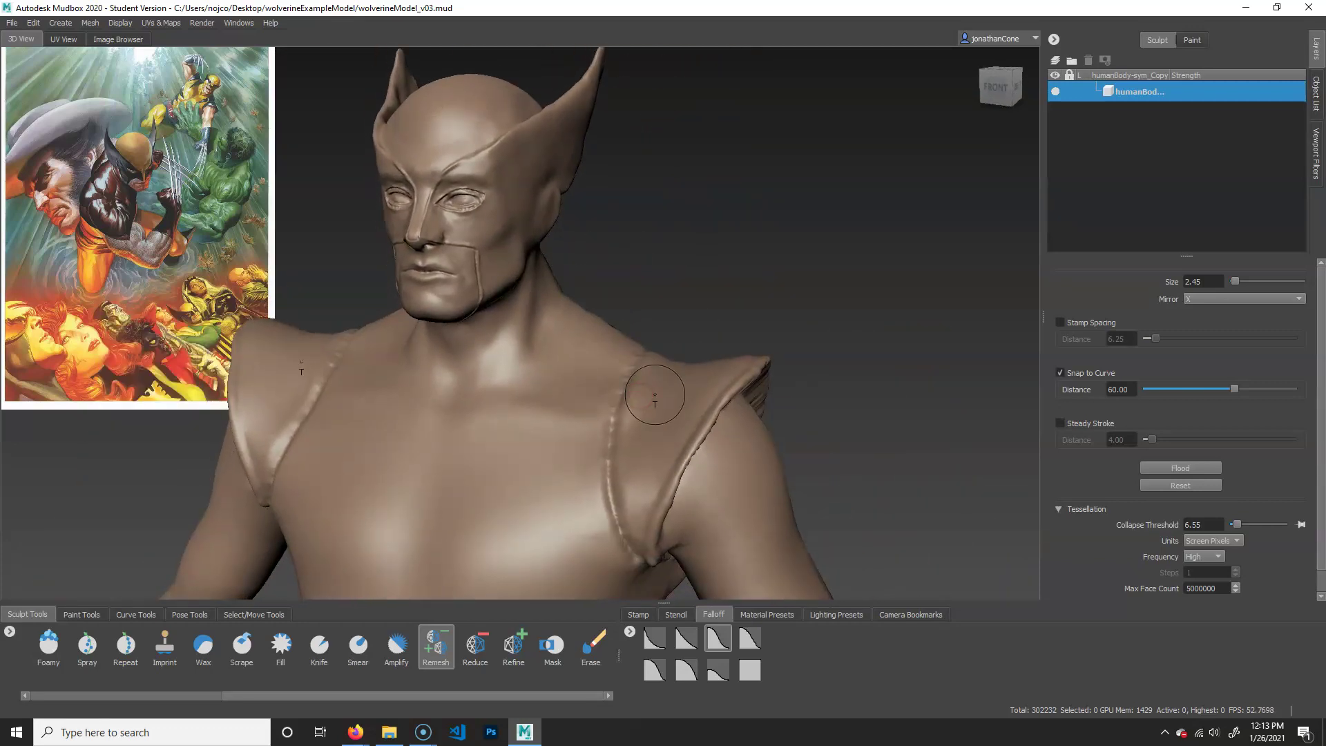
{"action": "key", "text": "w"}
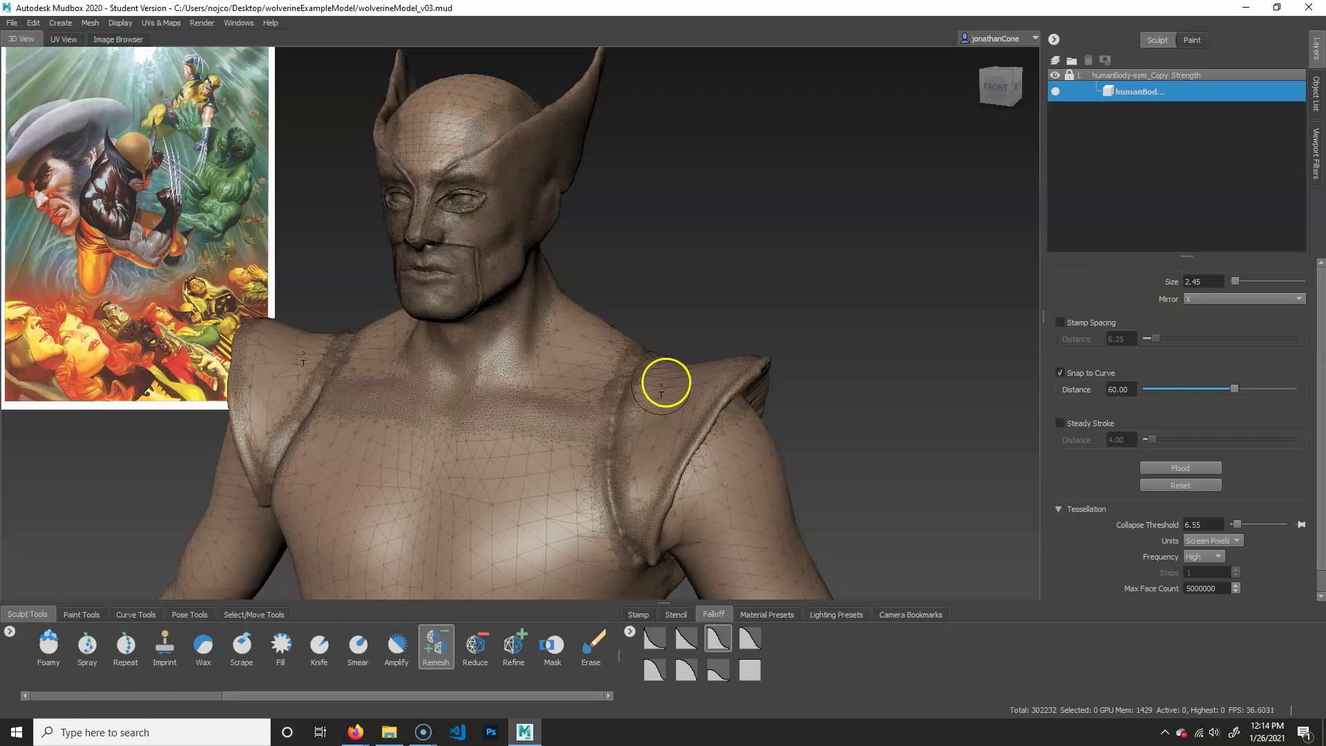
Examine the mesh density on the face, mask edges, neck, chest and shoulder pads.
{"action": "middle_click_drag", "start_coordinate": [593, 517], "coordinate": [598, 345], "text": "alt"}
{"action": "mouse_move", "coordinate": [470, 366]}
{"action": "right_mouse_down", "text": "alt"}
{"action": "mouse_move", "coordinate": [665, 385]}
{"action": "mouse_move", "coordinate": [728, 423]}
{"action": "right_mouse_up", "text": "alt"}
{"action": "left_click_drag", "start_coordinate": [728, 423], "coordinate": [678, 394], "text": "alt"}
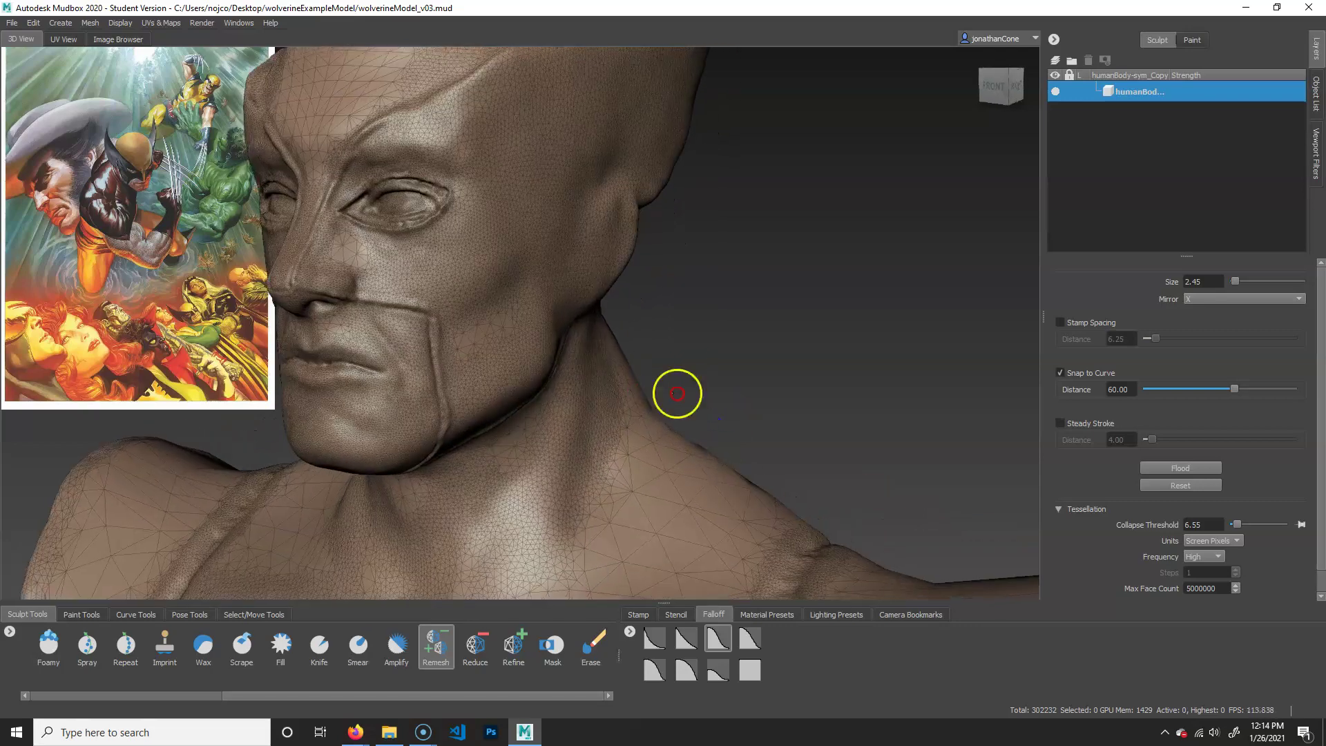
{"action": "right_click_drag", "start_coordinate": [678, 393], "coordinate": [645, 388], "text": "alt"}
{"action": "middle_click_drag", "start_coordinate": [428, 338], "coordinate": [509, 384], "text": "alt"}
{"action": "right_click_drag", "start_coordinate": [510, 385], "coordinate": [661, 396], "text": "alt"}
{"action": "left_click_drag", "start_coordinate": [660, 395], "coordinate": [641, 405], "text": "alt"}
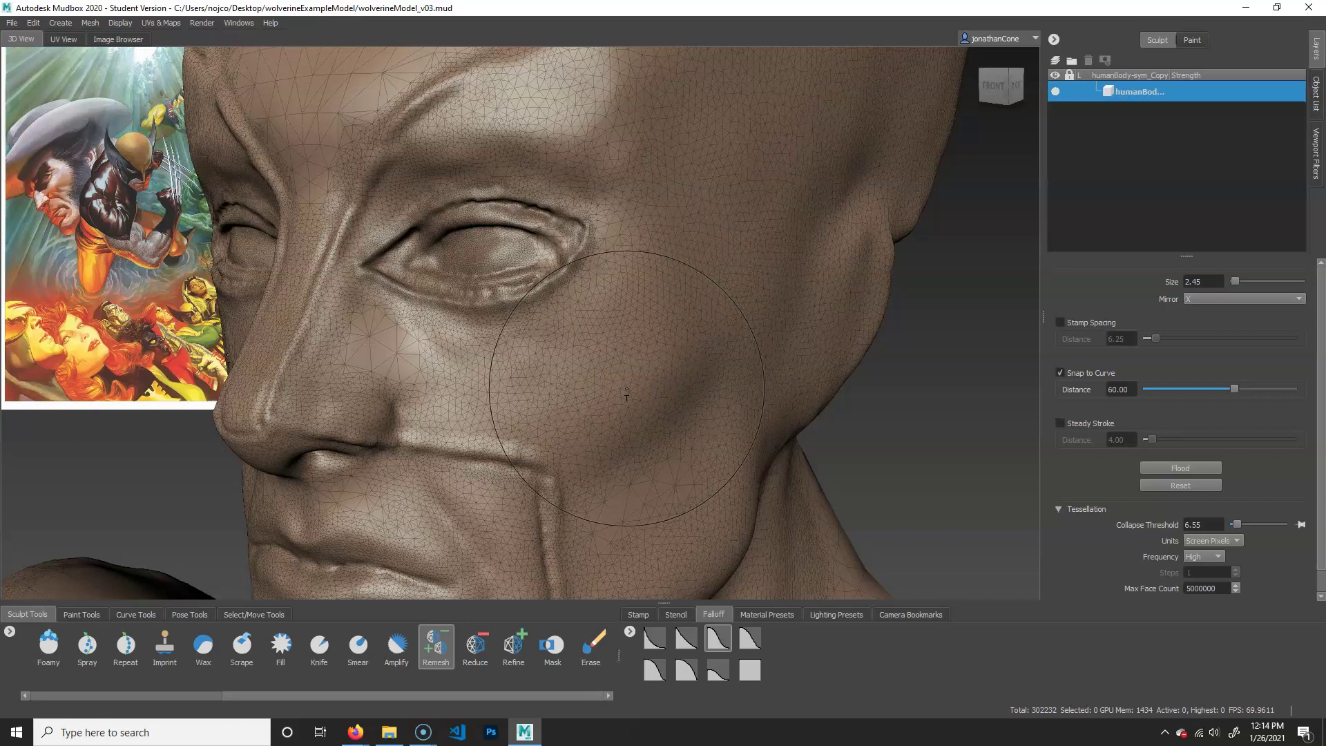
{"action": "mouse_move", "coordinate": [699, 459]}
{"action": "right_mouse_down", "text": "alt"}
{"action": "mouse_move", "coordinate": [606, 442]}
{"action": "mouse_move", "coordinate": [673, 454]}
{"action": "right_mouse_up", "text": "alt"}
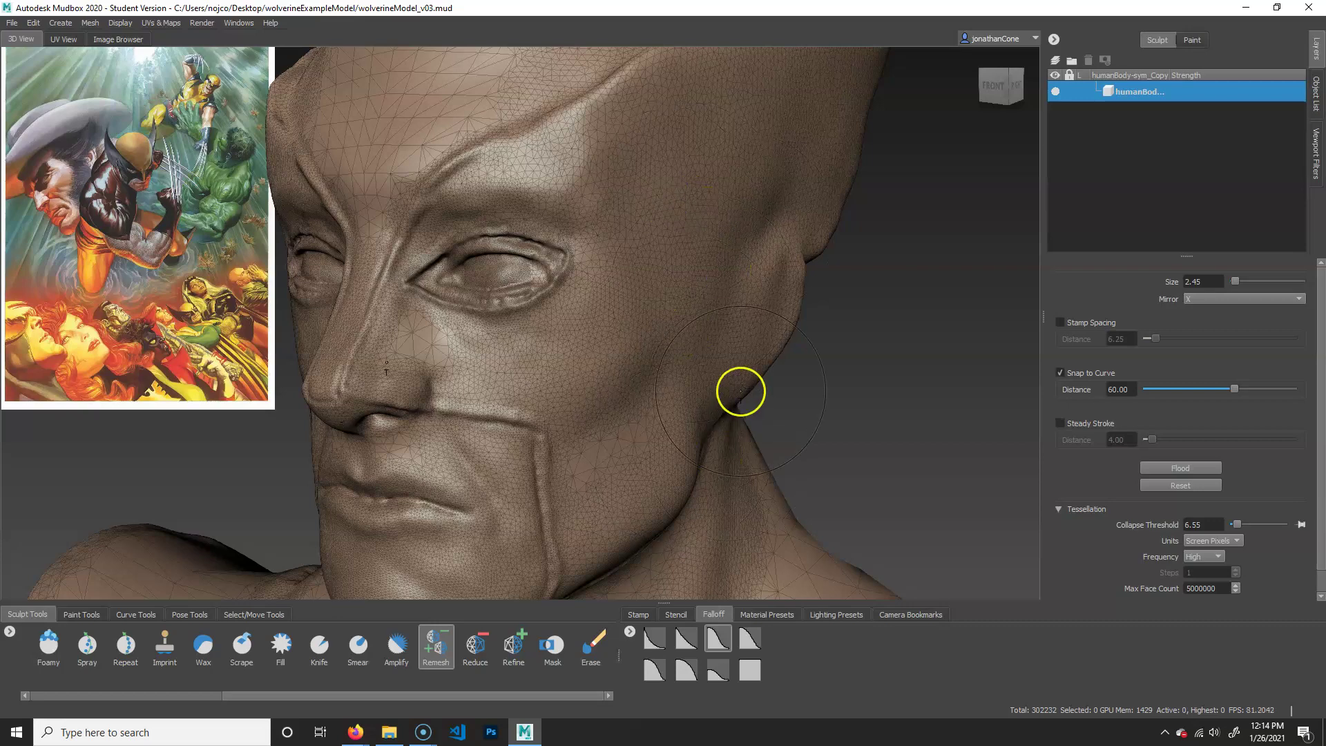
{"action": "right_click_drag", "start_coordinate": [740, 392], "coordinate": [506, 388], "text": "alt"}
{"action": "middle_click_drag", "start_coordinate": [509, 456], "coordinate": [527, 355], "text": "alt"}
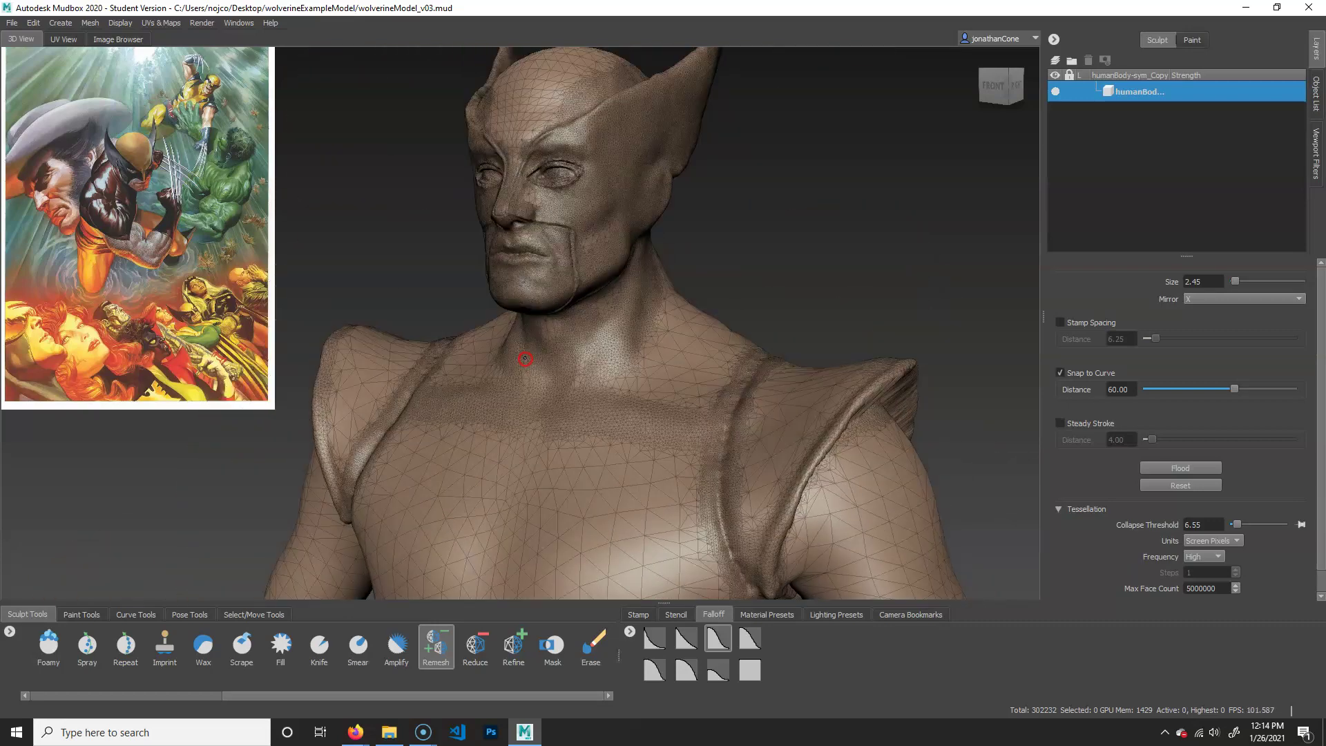
{"action": "right_click_drag", "start_coordinate": [527, 355], "coordinate": [581, 382], "text": "alt"}
{"action": "mouse_move", "coordinate": [580, 382]}
{"action": "middle_mouse_down", "text": "alt"}
{"action": "mouse_move", "coordinate": [576, 242]}
{"action": "mouse_move", "coordinate": [571, 387]}
{"action": "middle_mouse_up", "text": "alt"}
{"action": "right_click_drag", "start_coordinate": [568, 402], "coordinate": [716, 363], "text": "alt"}
{"action": "middle_click_drag", "start_coordinate": [716, 363], "coordinate": [687, 464], "text": "alt"}
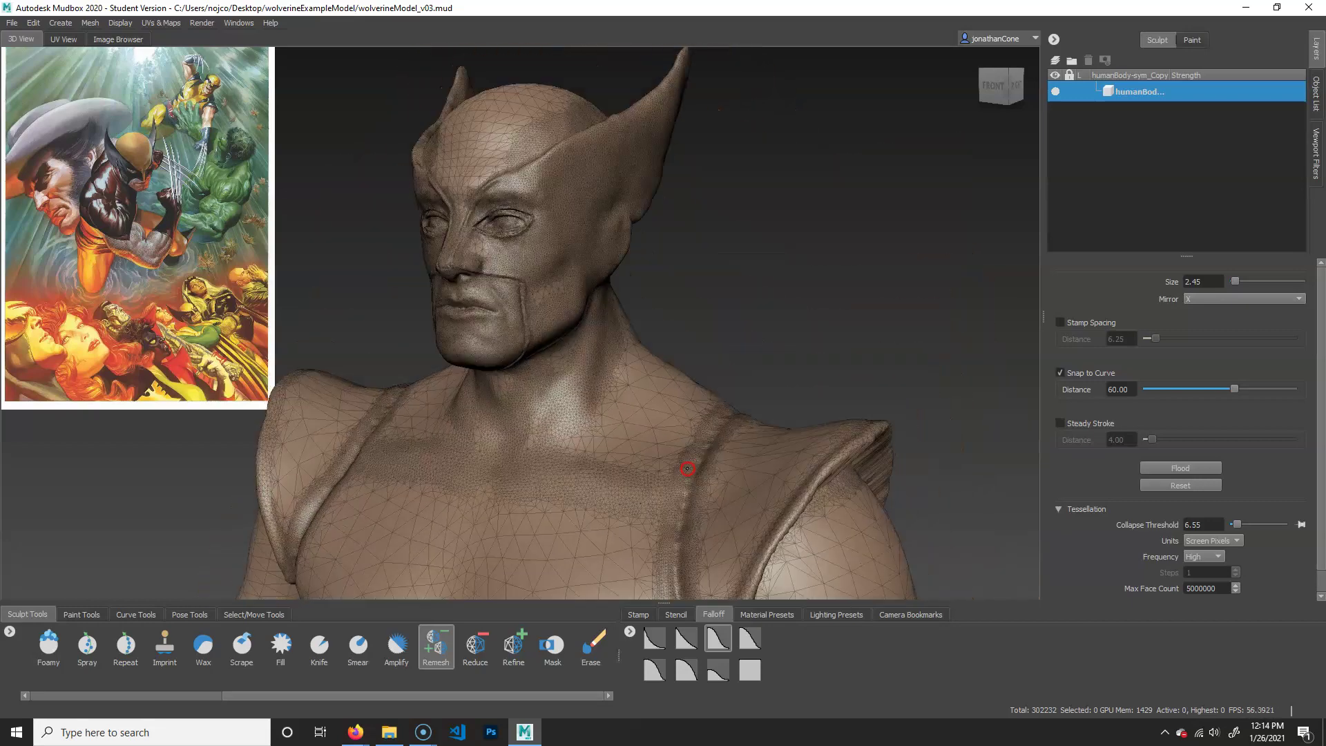
{"action": "right_click_drag", "start_coordinate": [687, 465], "coordinate": [731, 435], "text": "alt"}
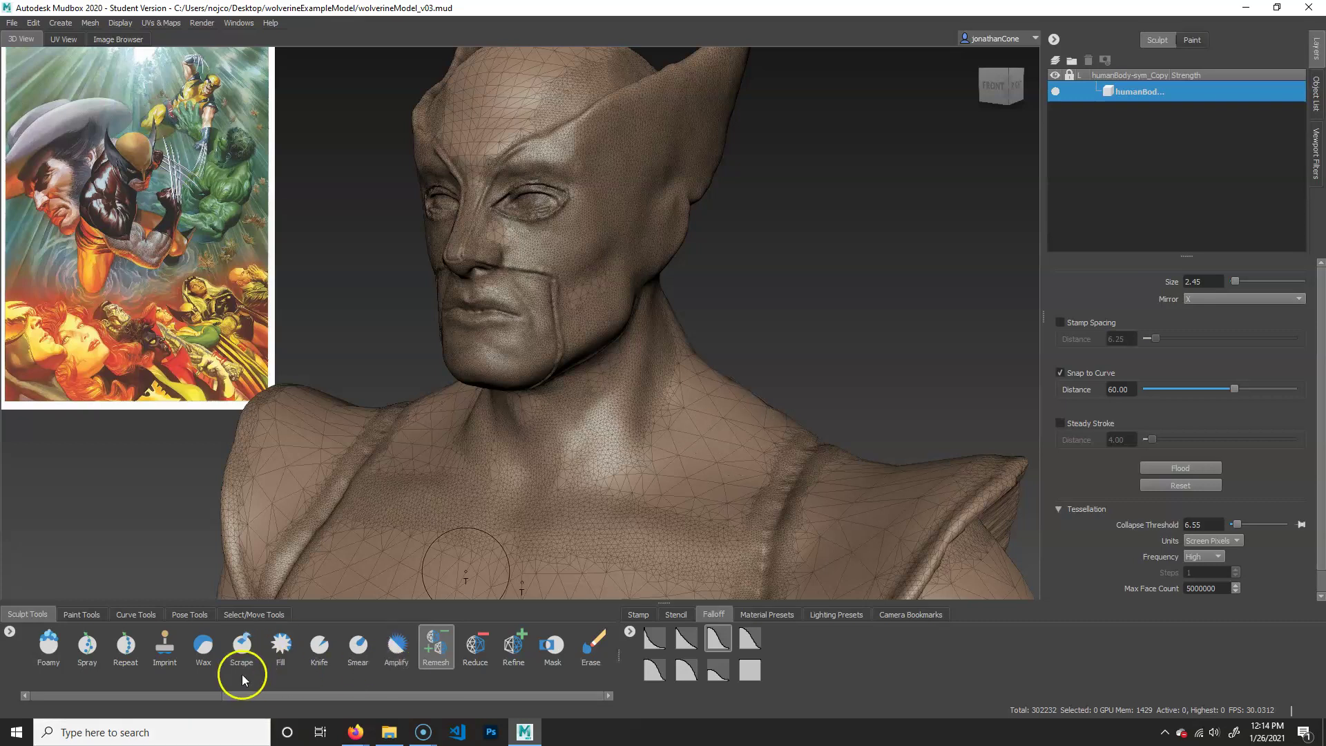
Choose the Sculpt brush and inspect the uneven mesh density across the chest and shoulder pad.
{"action": "left_click_drag", "start_coordinate": [256, 698], "coordinate": [60, 698]}
{"action": "left_click", "coordinate": [36, 645]}
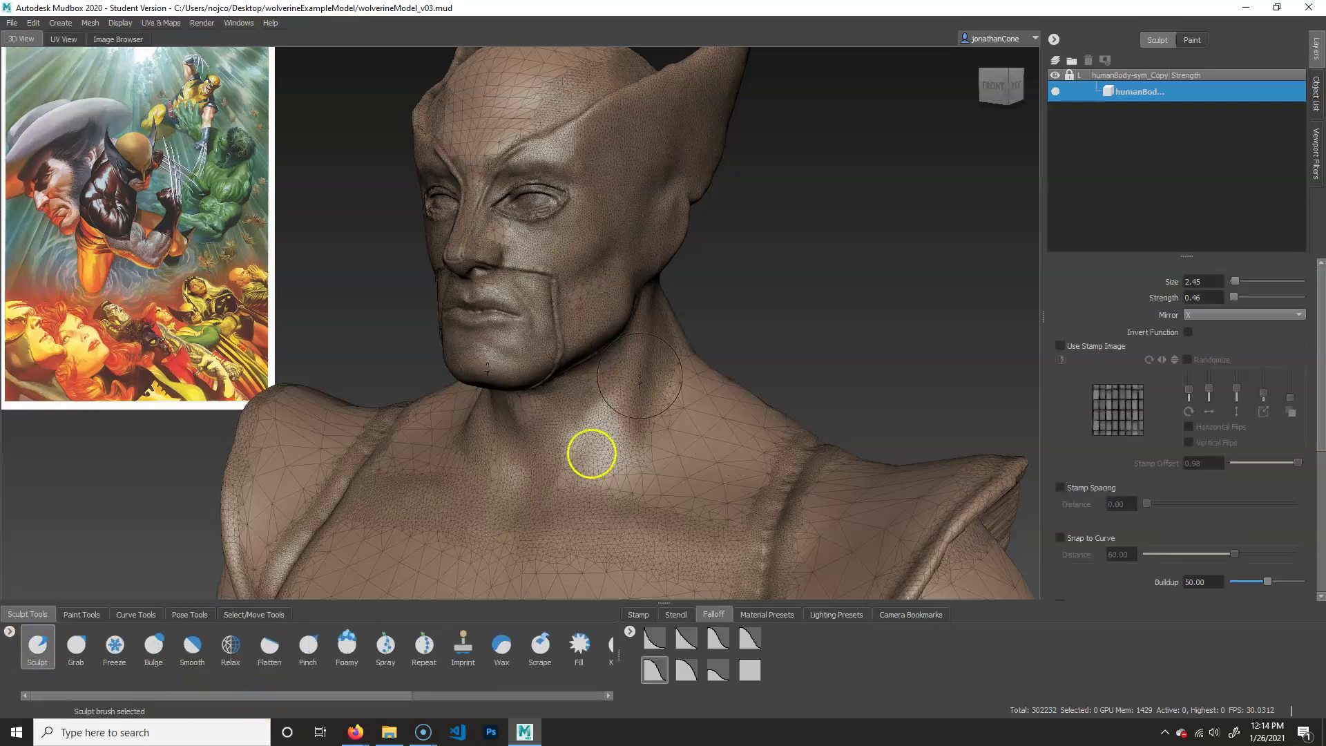
{"action": "middle_click_drag", "start_coordinate": [709, 499], "coordinate": [666, 453], "text": "alt"}
{"action": "right_click_drag", "start_coordinate": [497, 439], "coordinate": [614, 454], "text": "alt"}
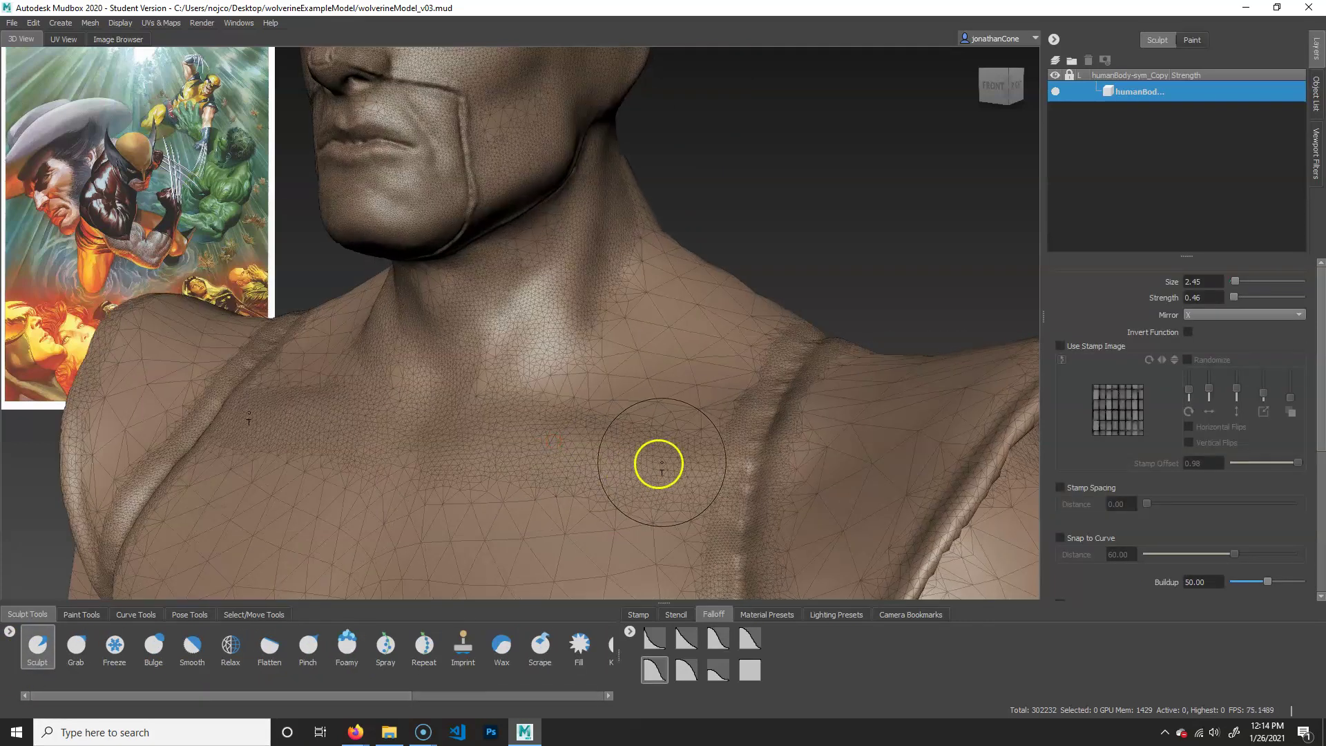
{"action": "middle_click_drag", "start_coordinate": [849, 586], "coordinate": [668, 427], "text": "alt"}
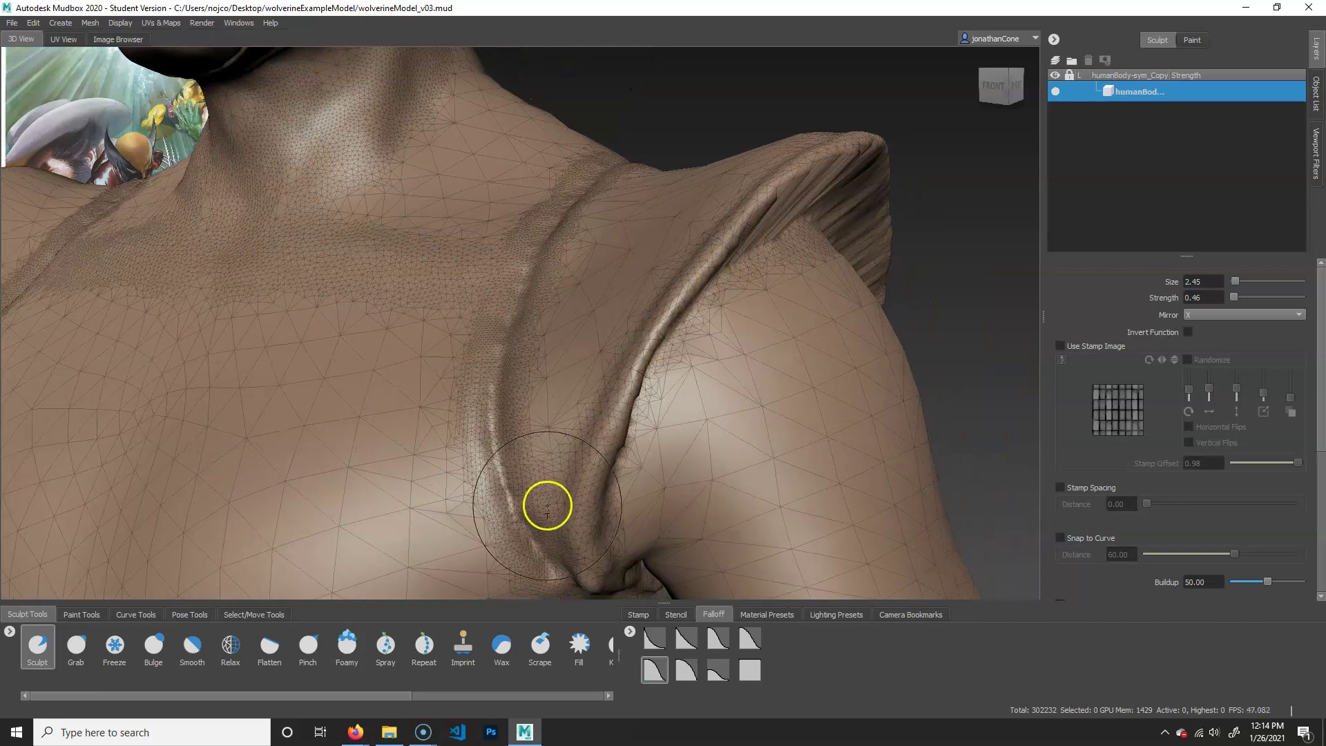
{"action": "scroll", "coordinate": [588, 198], "scroll_direction": "down", "scroll_amount": 4}
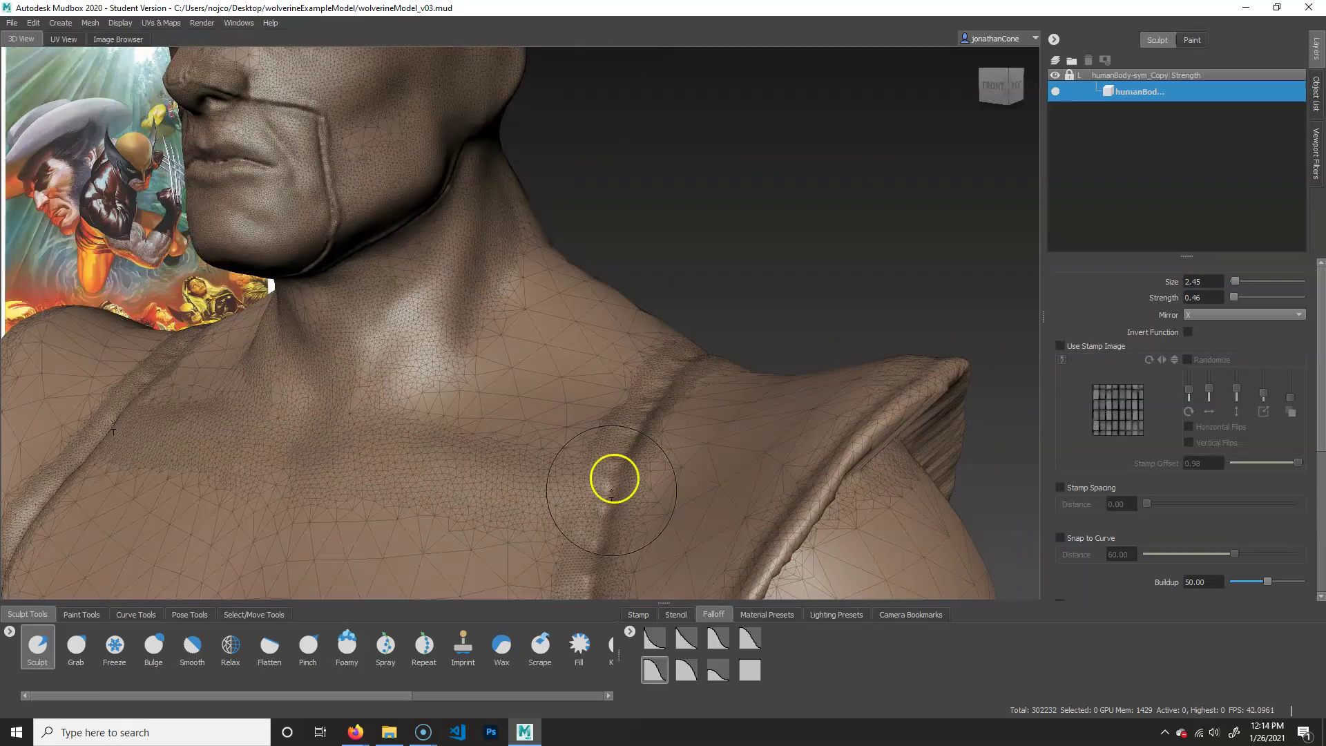
{"action": "middle_click_drag", "start_coordinate": [574, 479], "coordinate": [619, 482], "text": "alt"}
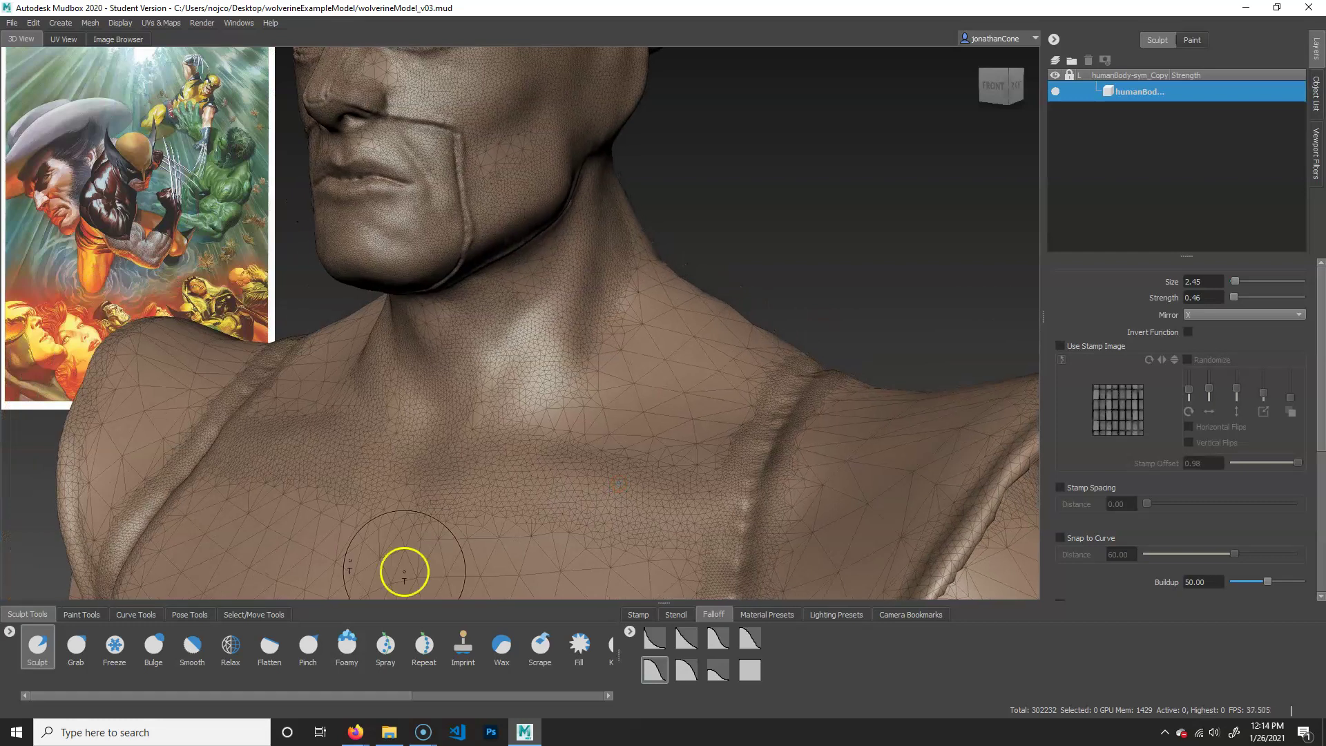
Activate the Remesh brush at size 2.44 and review its tessellation options.
{"action": "left_click_drag", "start_coordinate": [364, 690], "coordinate": [530, 693]}
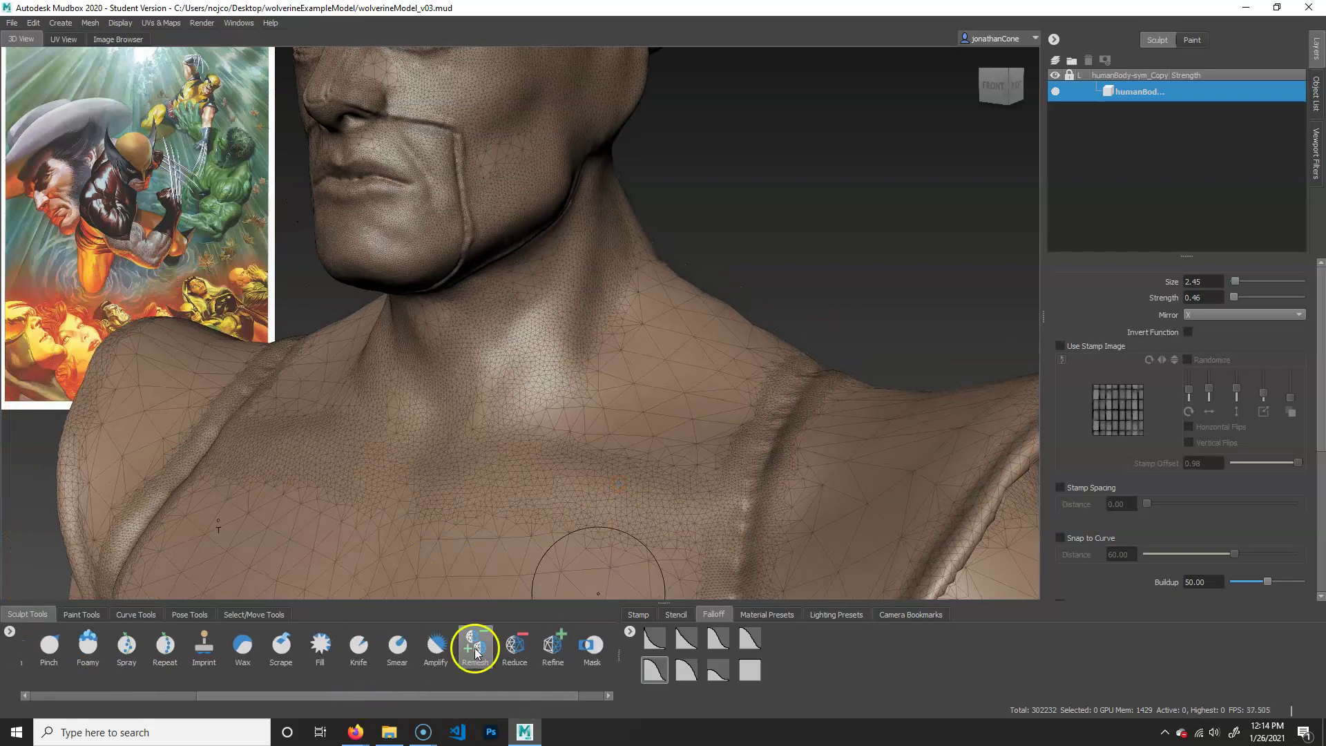
{"action": "left_click", "coordinate": [472, 645]}
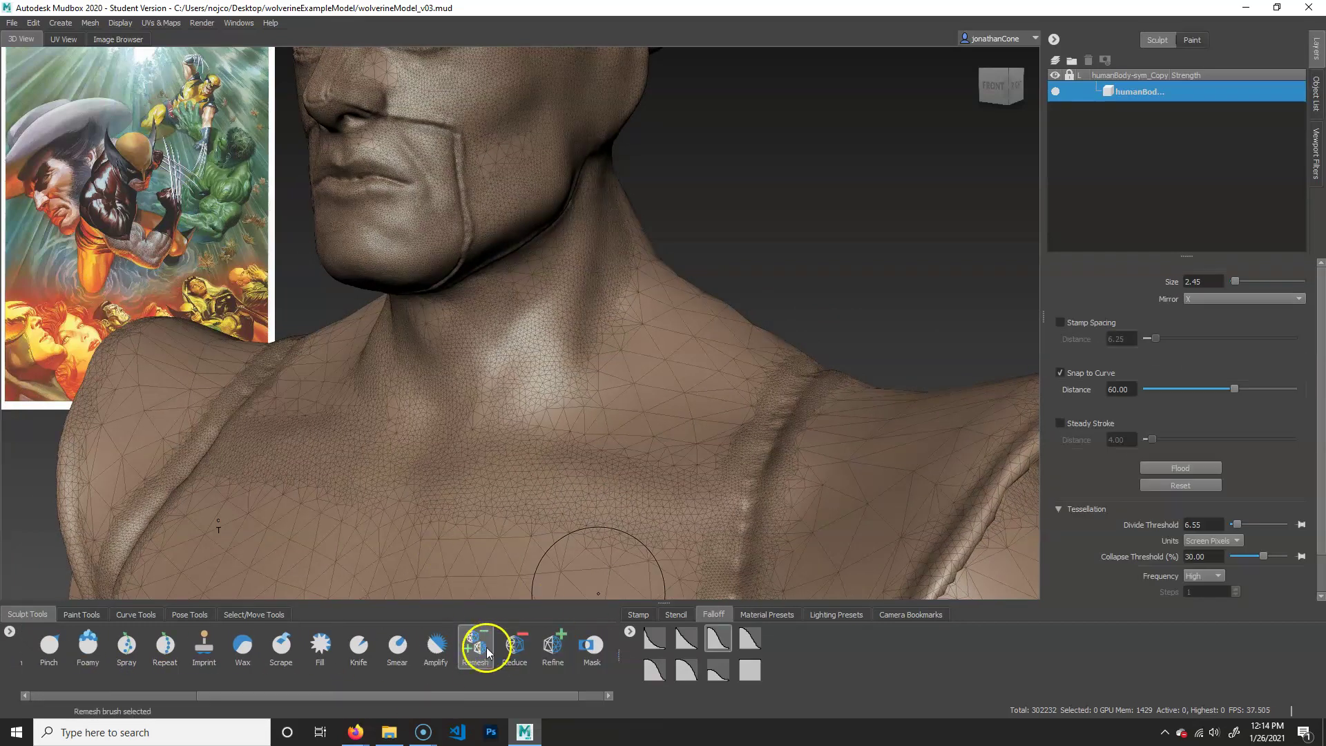
{"action": "left_click_drag", "start_coordinate": [569, 489], "coordinate": [525, 417], "text": "alt"}
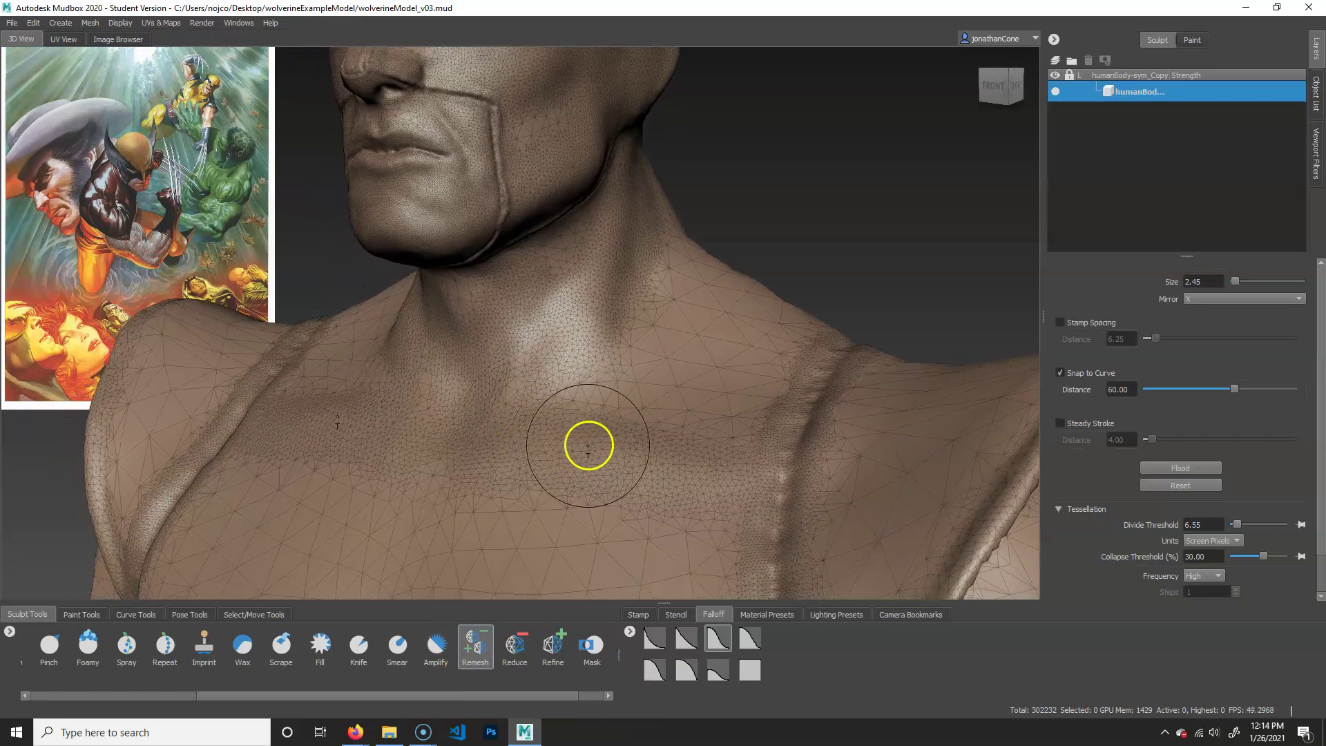
{"action": "left_click_drag", "start_coordinate": [601, 442], "coordinate": [585, 438]}
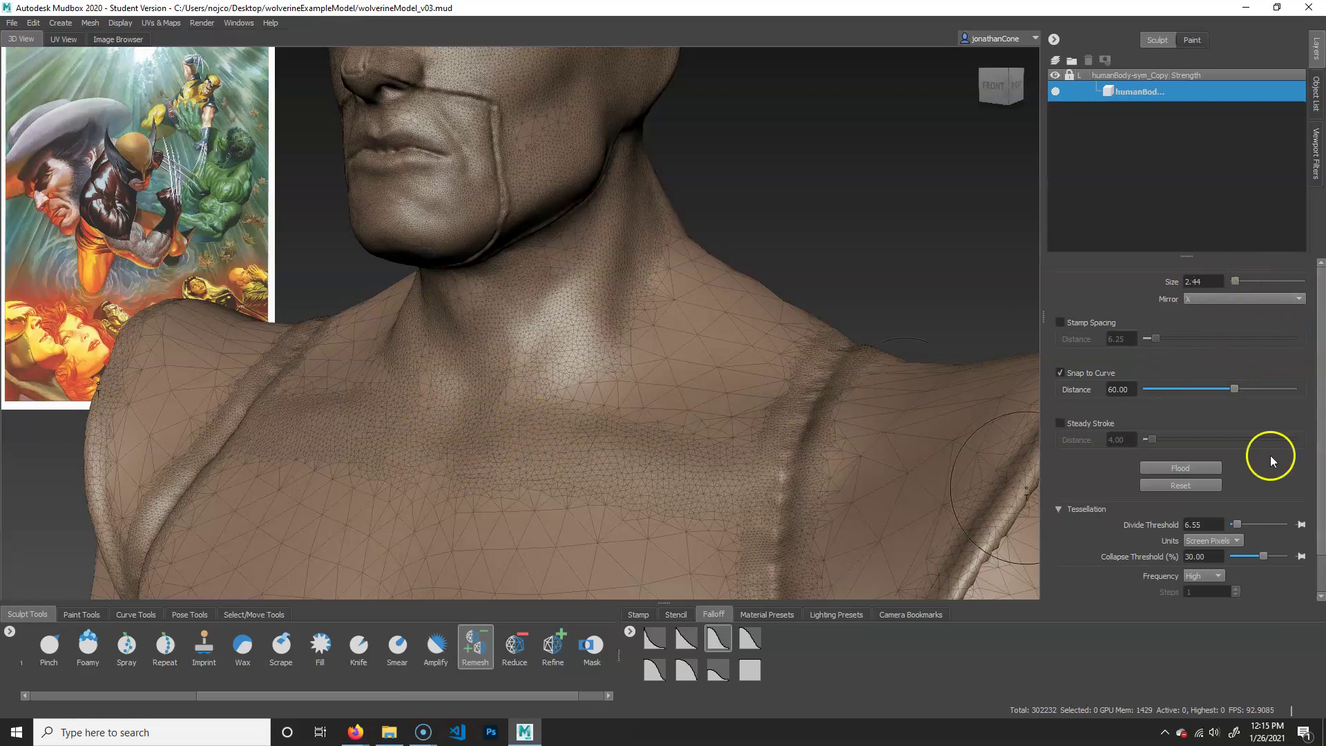
{"action": "scroll", "coordinate": [1150, 459], "scroll_direction": "down", "scroll_amount": 2}
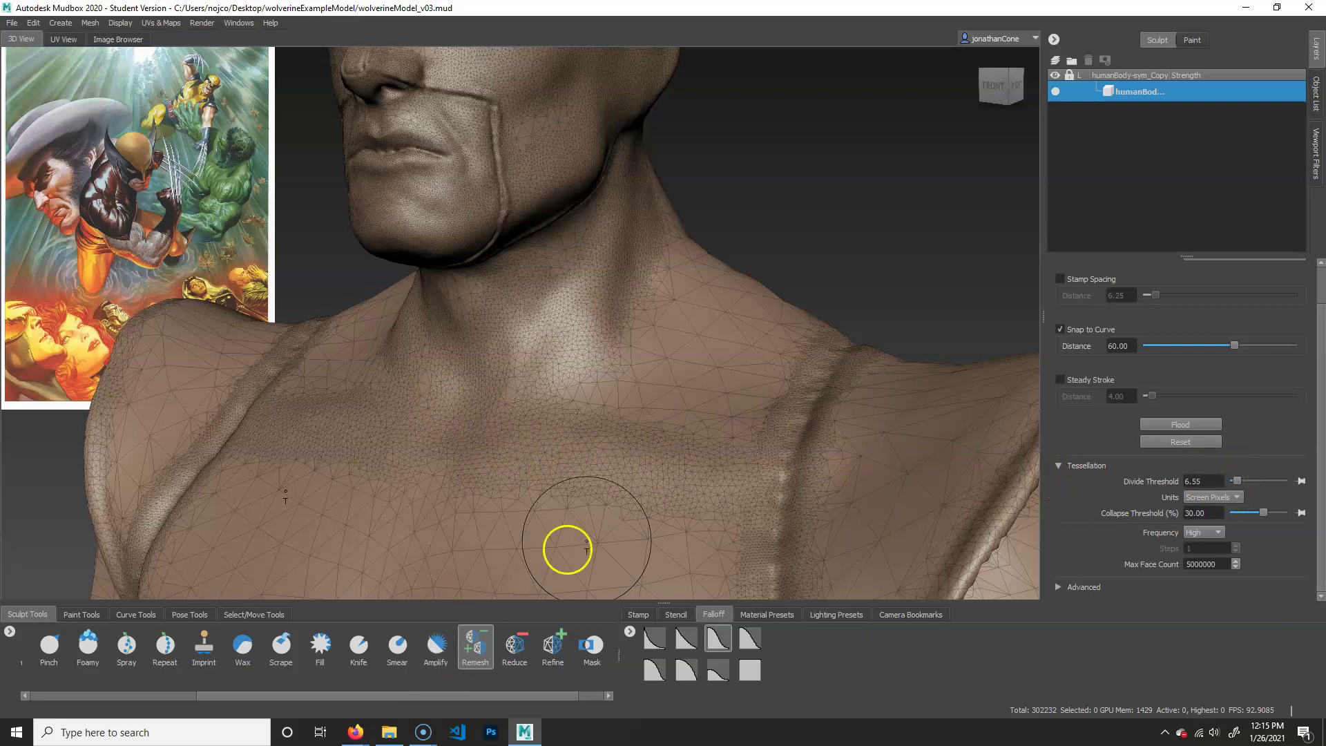
{"action": "middle_click_drag", "start_coordinate": [522, 473], "coordinate": [522, 453], "text": "alt"}
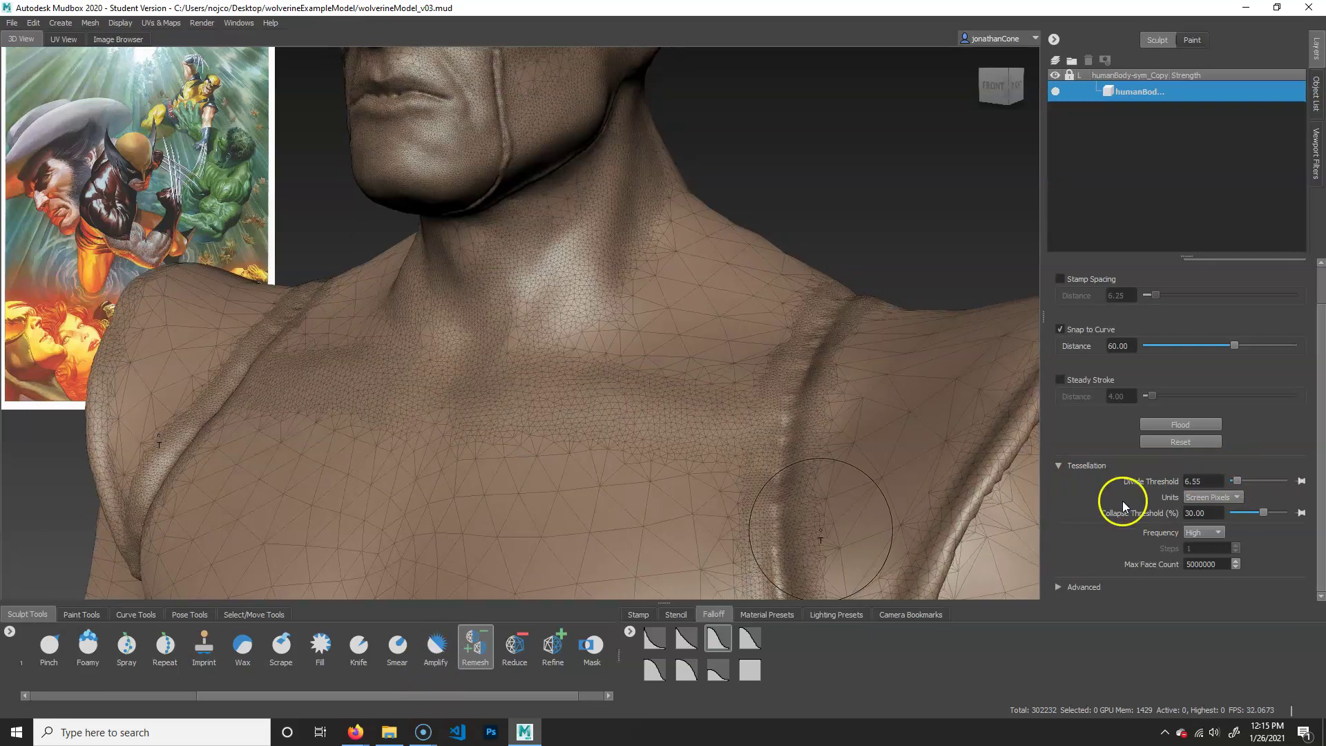
{"action": "left_click", "coordinate": [1060, 467]}
{"action": "left_click", "coordinate": [1061, 510]}
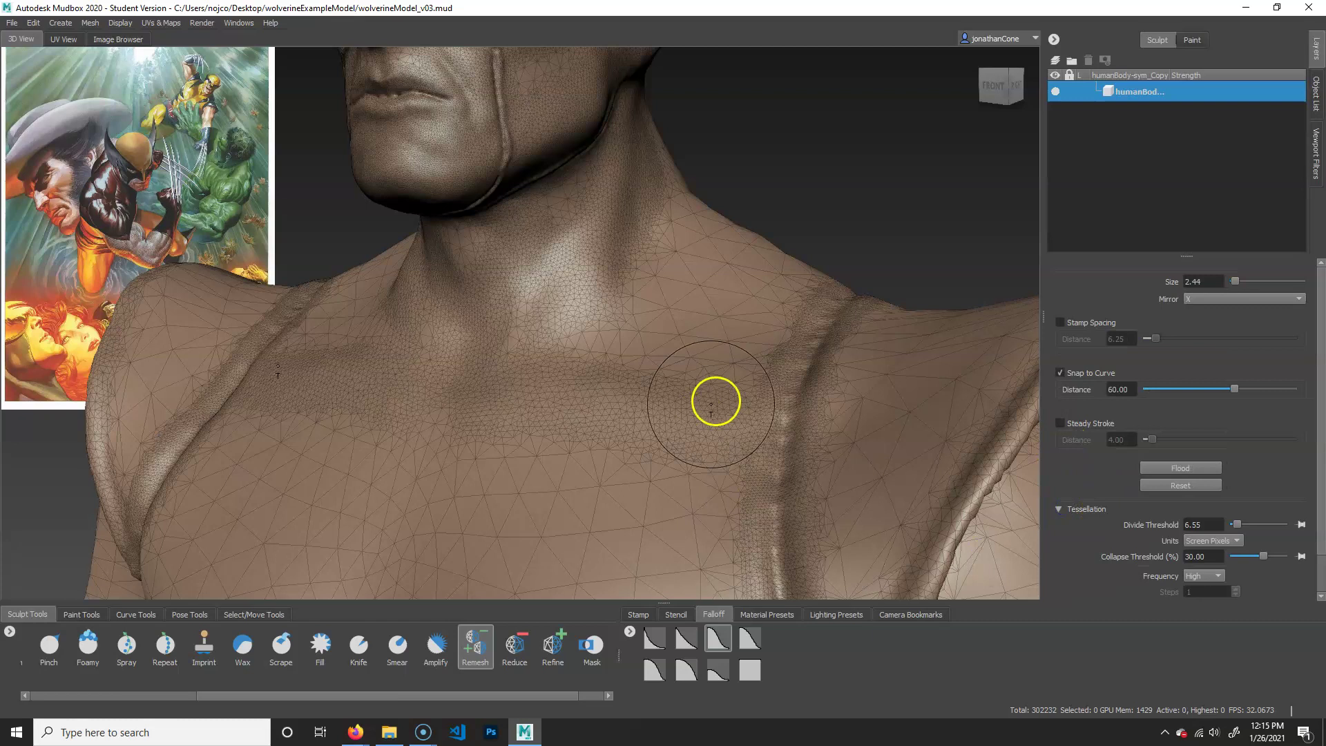
Try Remesh divide thresholds of 189.87 and 77.61 over the upper chest.
{"action": "left_click_drag", "start_coordinate": [601, 408], "coordinate": [613, 414], "text": "alt"}
{"action": "mouse_move", "coordinate": [590, 366]}
{"action": "left_mouse_down"}
{"action": "mouse_move", "coordinate": [590, 411]}
{"action": "mouse_move", "coordinate": [615, 416]}
{"action": "left_mouse_up"}
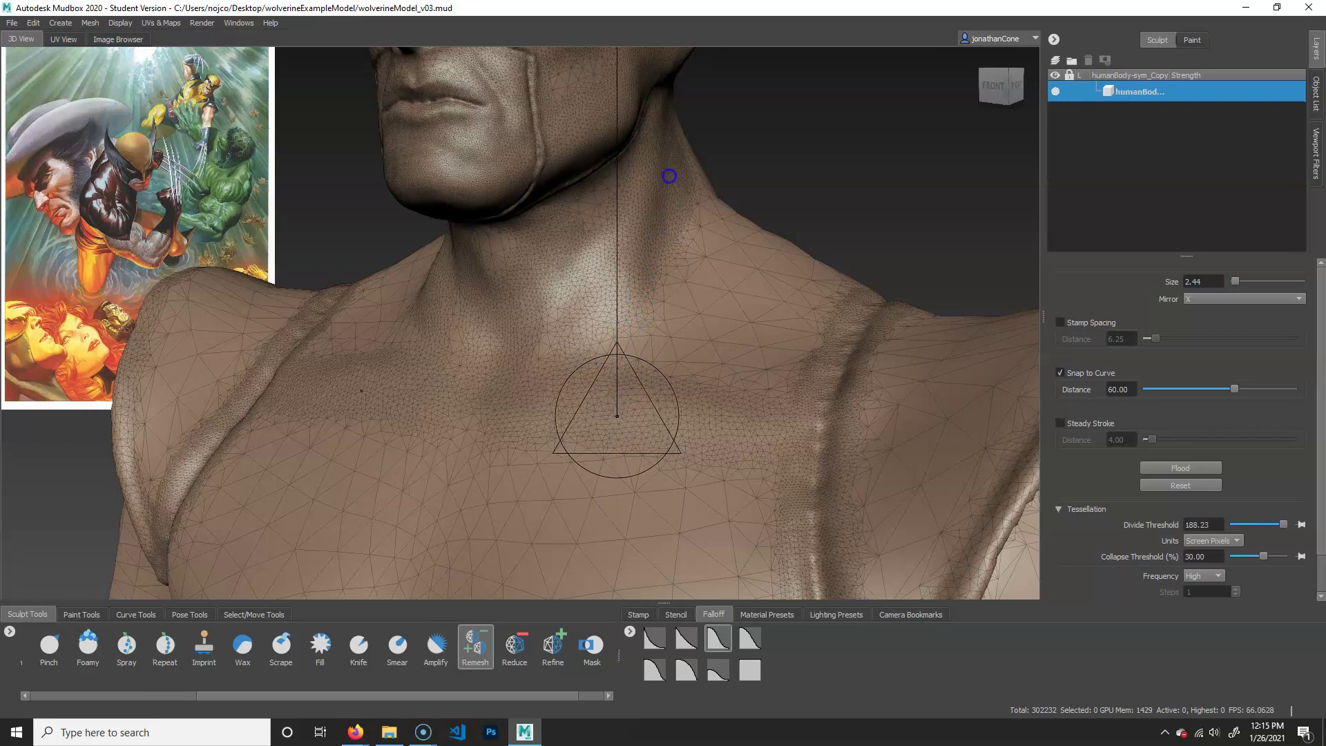
{"action": "left_click_drag", "start_coordinate": [669, 175], "coordinate": [668, 172]}
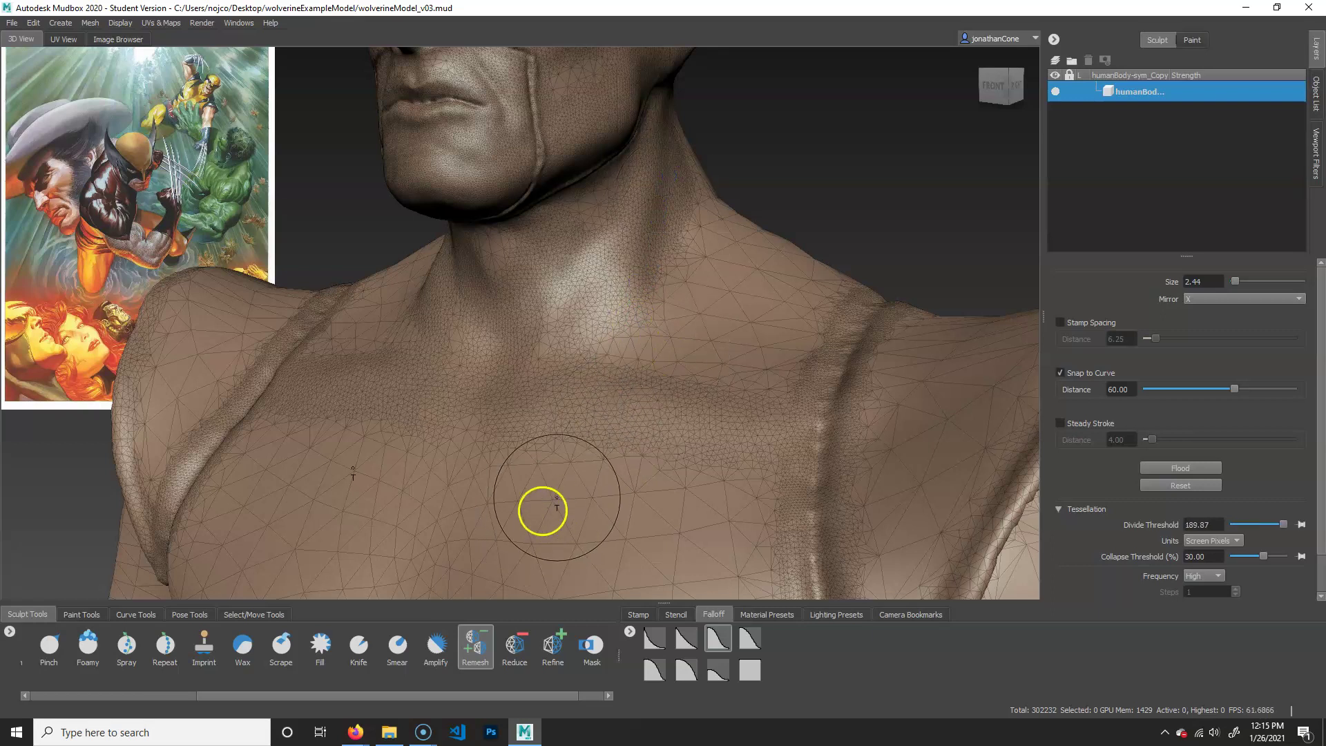
{"action": "left_click_drag", "start_coordinate": [633, 373], "coordinate": [624, 401]}
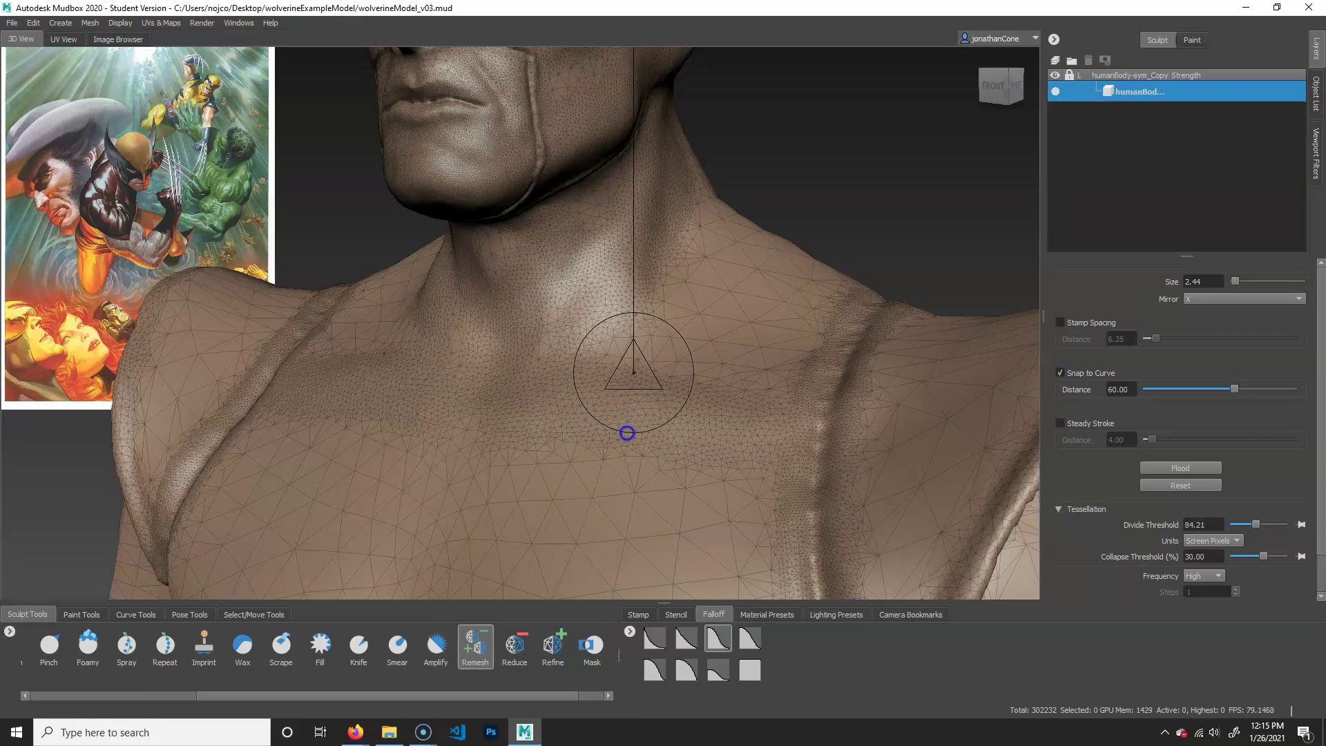
{"action": "left_click_drag", "start_coordinate": [628, 439], "coordinate": [628, 441]}
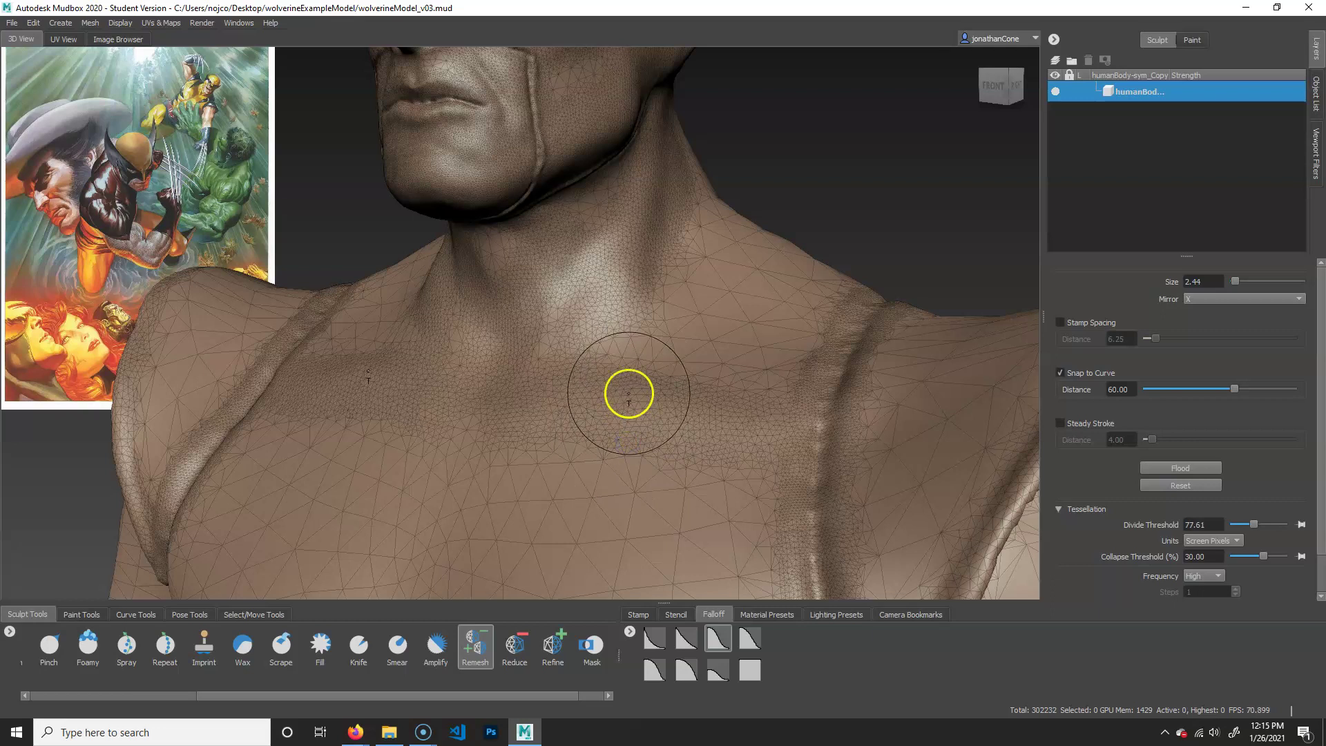
Set the Remesh divide threshold to 38.37 and brush over the upper chest and lower neck to even out the mesh.
{"action": "mouse_move", "coordinate": [629, 373]}
{"action": "left_mouse_down"}
{"action": "mouse_move", "coordinate": [589, 402]}
{"action": "mouse_move", "coordinate": [753, 408]}
{"action": "mouse_move", "coordinate": [504, 388]}
{"action": "mouse_move", "coordinate": [676, 415]}
{"action": "mouse_move", "coordinate": [621, 413]}
{"action": "left_mouse_up"}
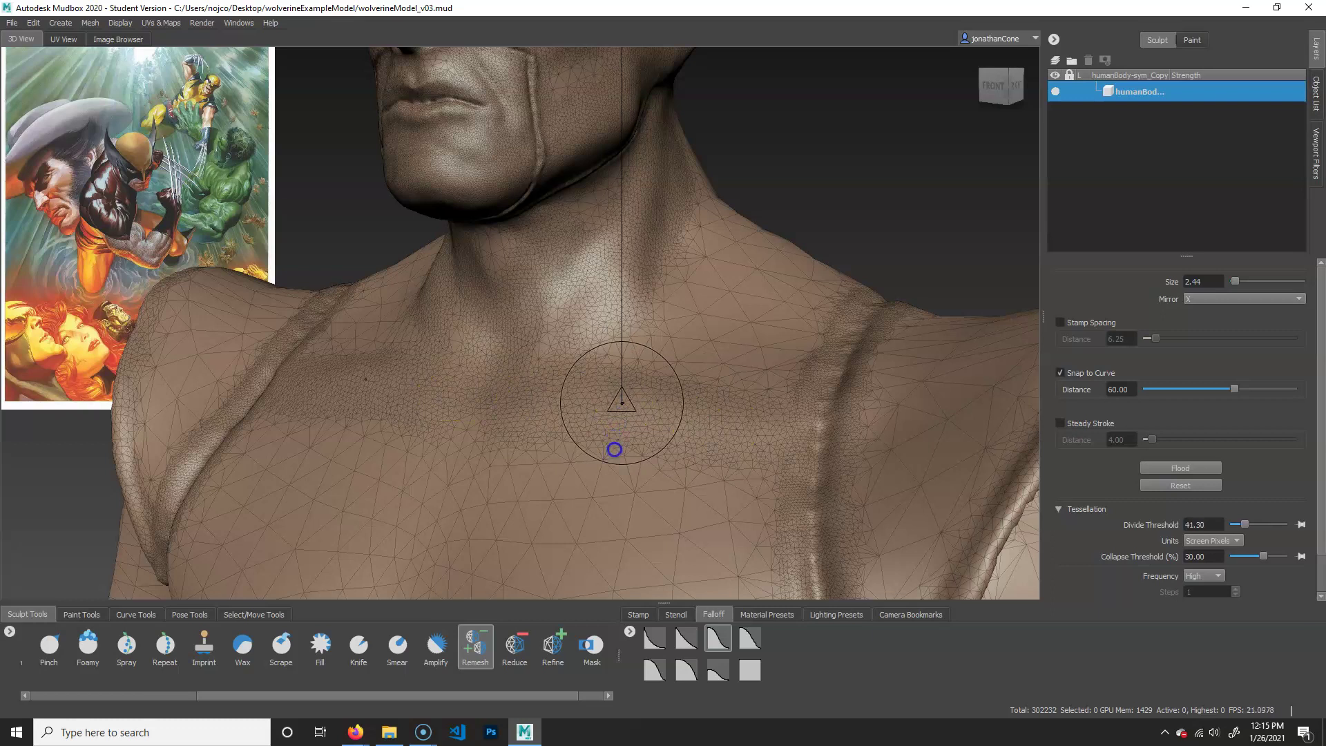
{"action": "left_click_drag", "start_coordinate": [614, 456], "coordinate": [615, 457]}
{"action": "left_click_drag", "start_coordinate": [743, 439], "coordinate": [647, 418]}
{"action": "mouse_move", "coordinate": [536, 370]}
{"action": "left_mouse_down"}
{"action": "mouse_move", "coordinate": [581, 308]}
{"action": "mouse_move", "coordinate": [510, 291]}
{"action": "mouse_move", "coordinate": [523, 330]}
{"action": "left_mouse_up"}
{"action": "middle_click_drag", "start_coordinate": [647, 324], "coordinate": [640, 391], "text": "alt"}
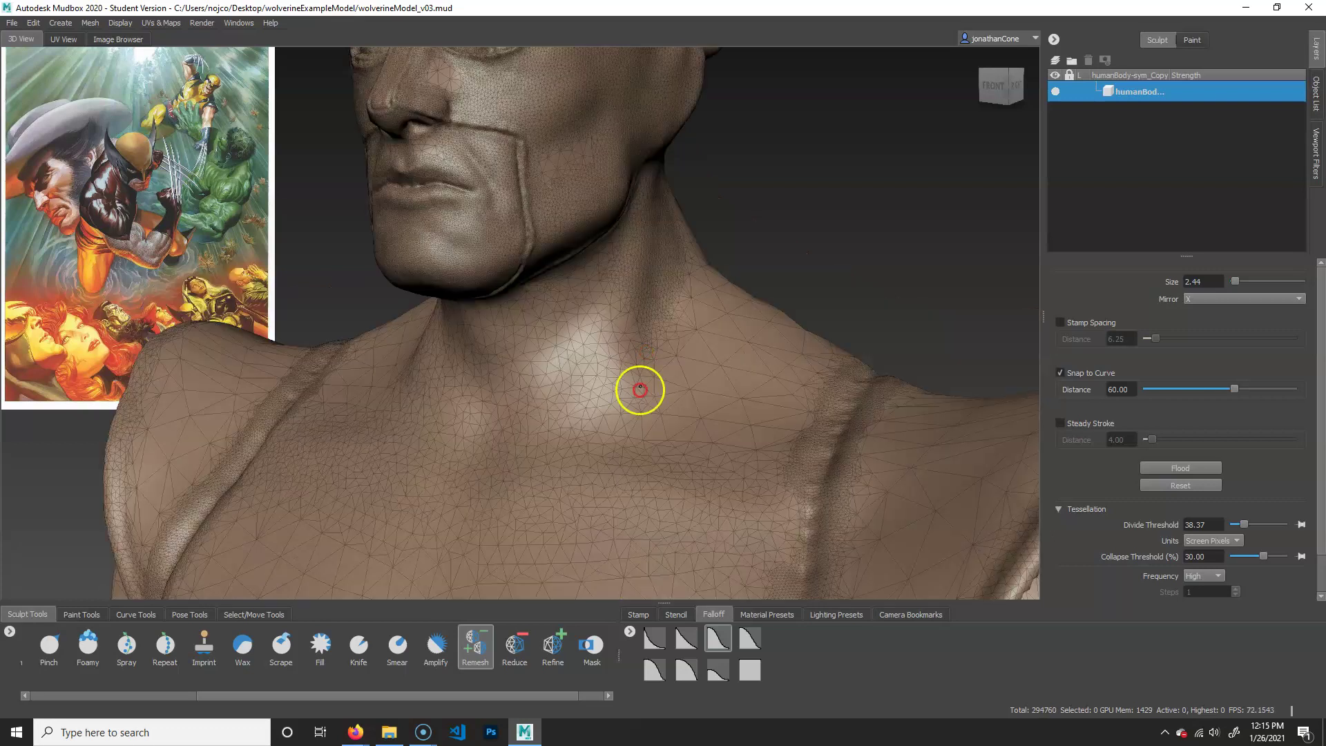
Set the divide threshold to 12.96 and remesh the neck just below the jawline into a finer mesh.
{"action": "mouse_move", "coordinate": [640, 389]}
{"action": "left_mouse_down", "text": "alt"}
{"action": "mouse_move", "coordinate": [547, 415]}
{"action": "mouse_move", "coordinate": [358, 341]}
{"action": "mouse_move", "coordinate": [407, 411]}
{"action": "mouse_move", "coordinate": [453, 350]}
{"action": "mouse_move", "coordinate": [496, 449]}
{"action": "left_mouse_up", "text": "alt"}
{"action": "mouse_move", "coordinate": [311, 361]}
{"action": "left_mouse_down"}
{"action": "mouse_move", "coordinate": [366, 341]}
{"action": "mouse_move", "coordinate": [375, 296]}
{"action": "mouse_move", "coordinate": [429, 394]}
{"action": "mouse_move", "coordinate": [438, 384]}
{"action": "mouse_move", "coordinate": [394, 454]}
{"action": "mouse_move", "coordinate": [539, 453]}
{"action": "mouse_move", "coordinate": [509, 451]}
{"action": "mouse_move", "coordinate": [527, 444]}
{"action": "mouse_move", "coordinate": [521, 459]}
{"action": "mouse_move", "coordinate": [578, 437]}
{"action": "mouse_move", "coordinate": [580, 450]}
{"action": "left_mouse_up"}
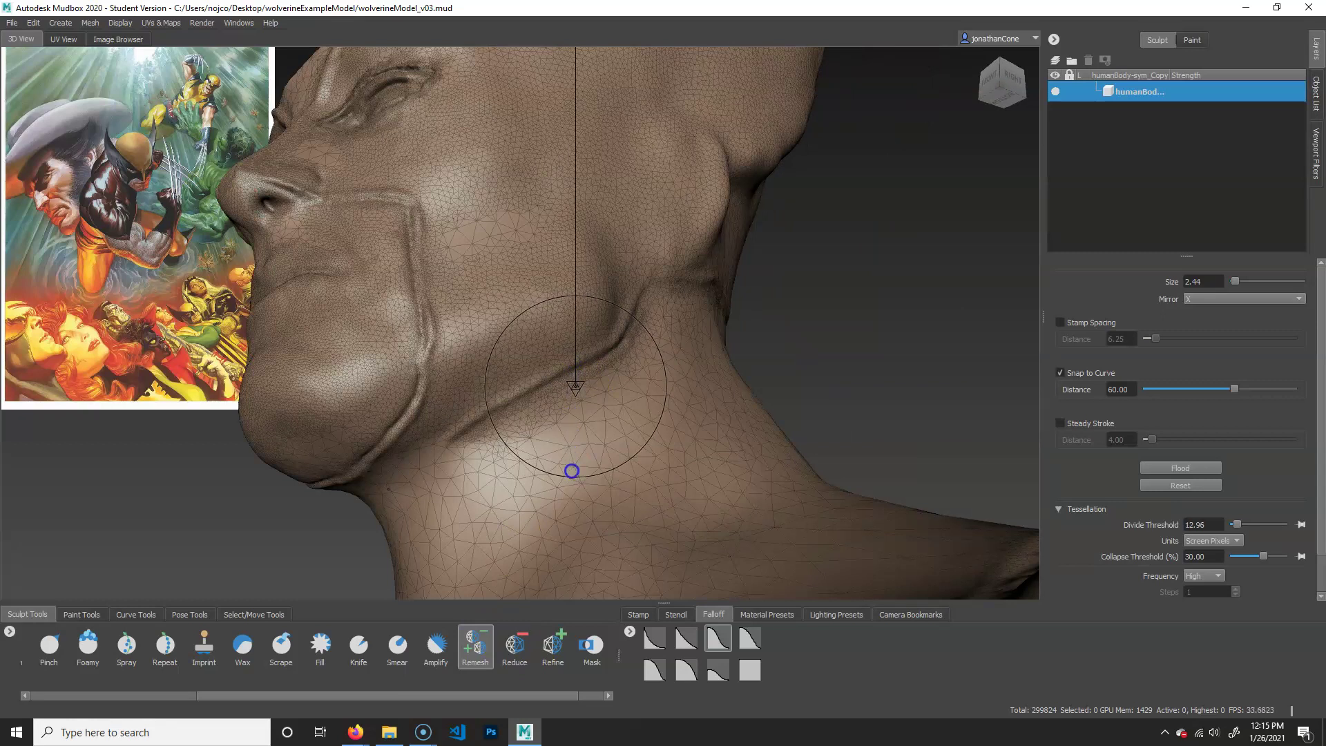
{"action": "mouse_move", "coordinate": [572, 470]}
{"action": "left_mouse_down"}
{"action": "mouse_move", "coordinate": [607, 334]}
{"action": "mouse_move", "coordinate": [594, 334]}
{"action": "left_mouse_up"}
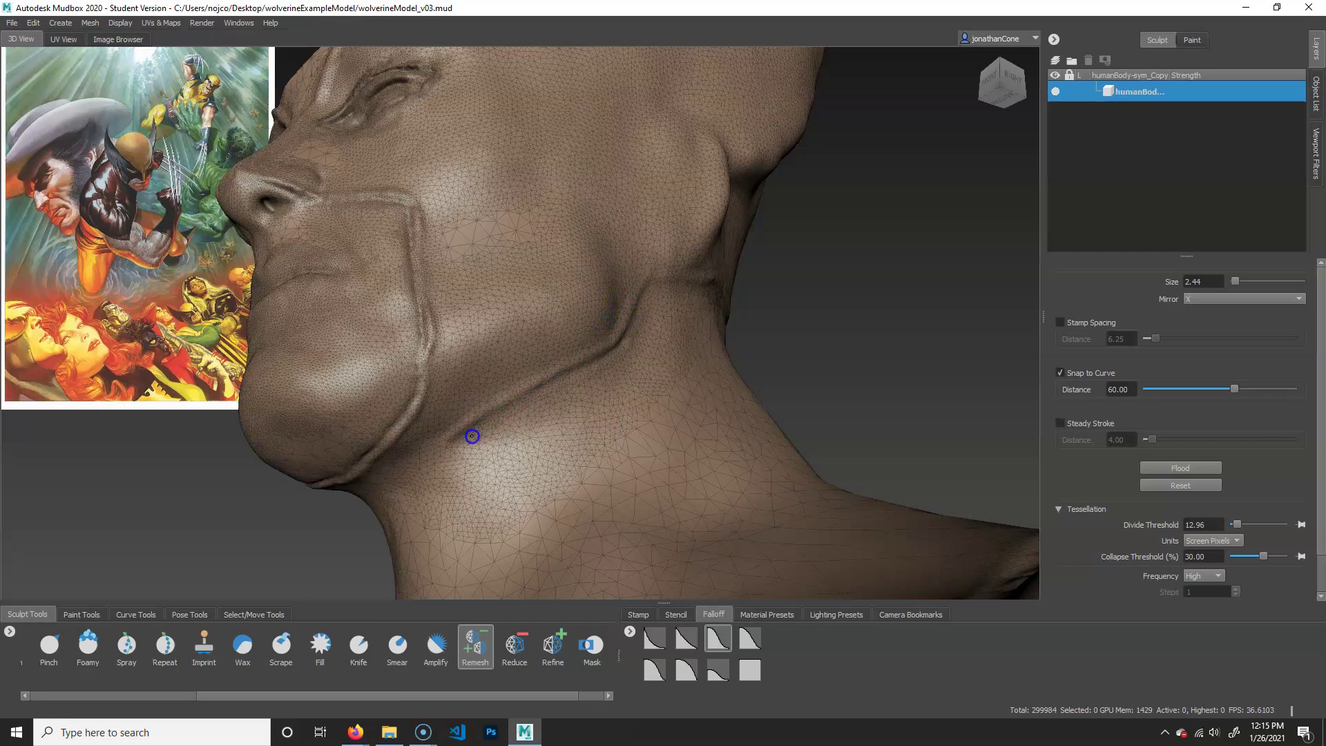
{"action": "mouse_move", "coordinate": [467, 436]}
{"action": "left_mouse_down"}
{"action": "mouse_move", "coordinate": [698, 361]}
{"action": "mouse_move", "coordinate": [666, 323]}
{"action": "mouse_move", "coordinate": [569, 327]}
{"action": "left_mouse_up"}
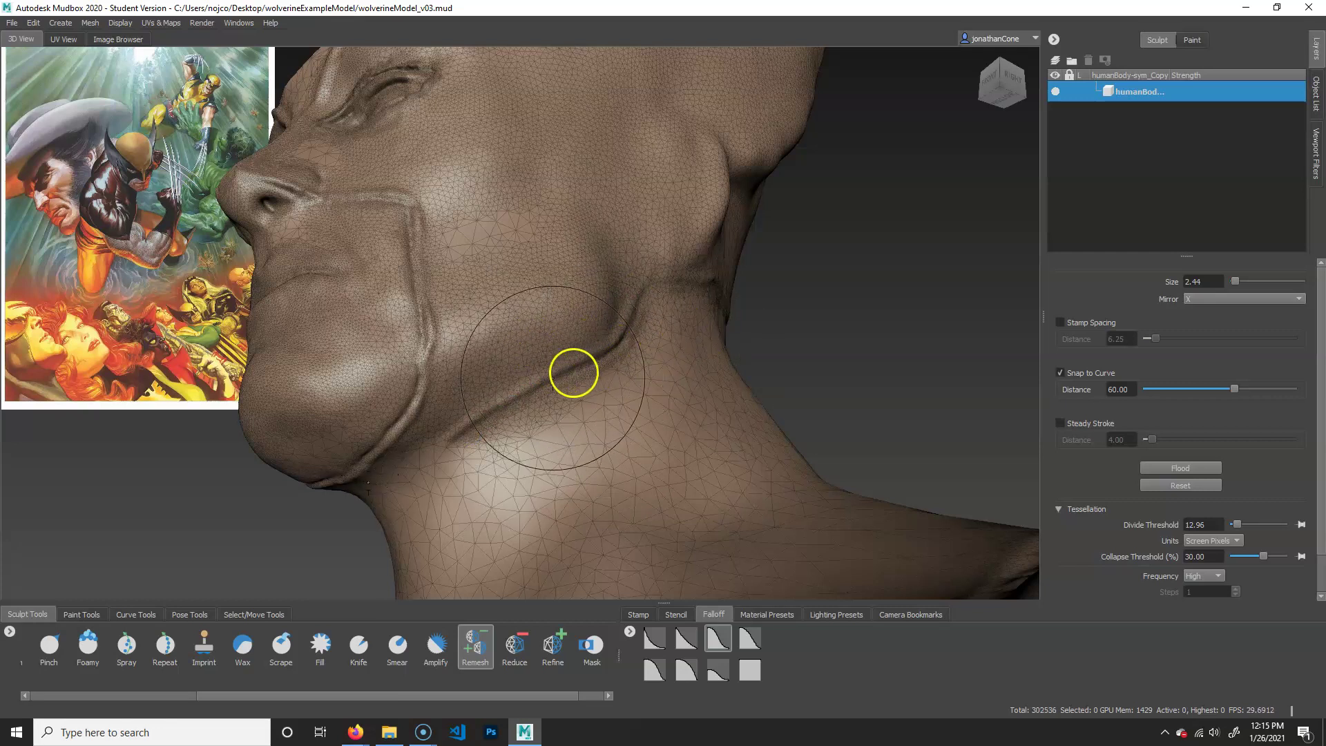
Reduce the Remesh brush size to 0.40 and remesh along the crease of the jawline.
{"action": "key", "text": "b"}
{"action": "left_click_drag", "start_coordinate": [561, 365], "coordinate": [556, 399]}
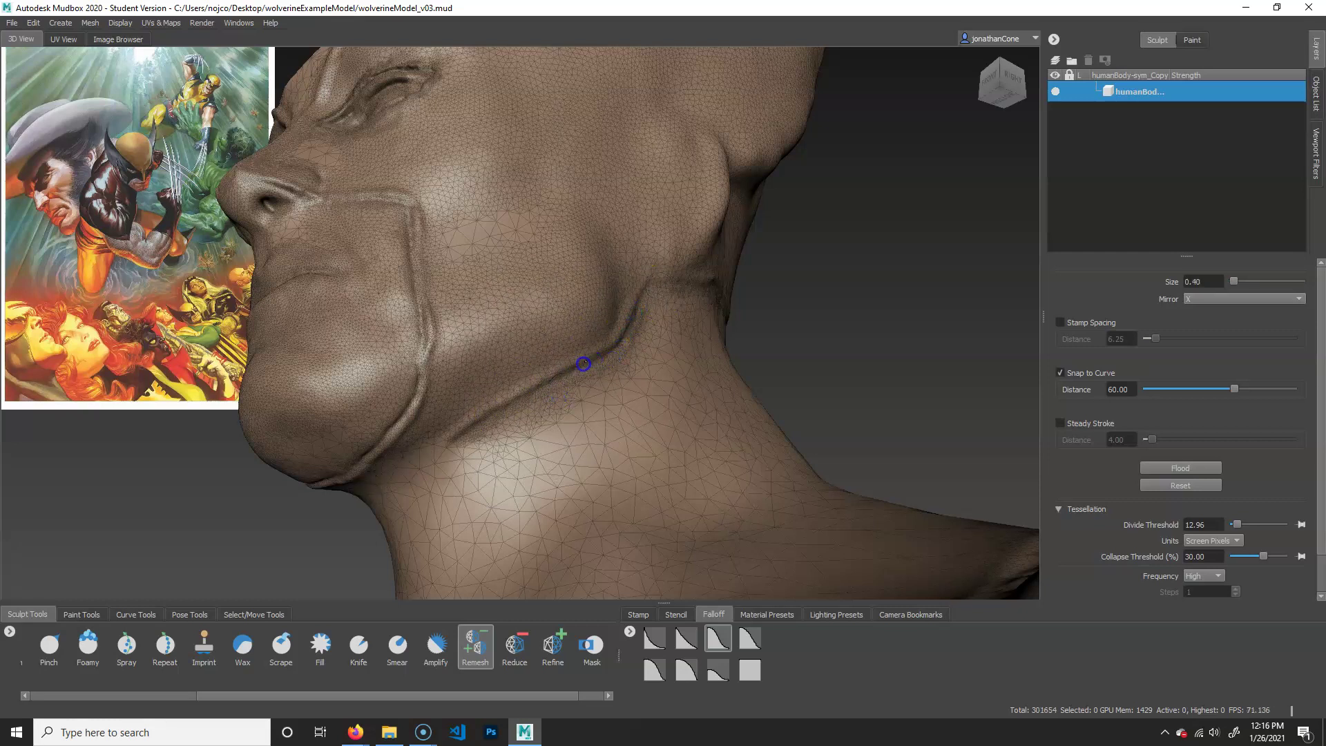
{"action": "left_click_drag", "start_coordinate": [456, 438], "coordinate": [453, 440]}
Remesh the cheek and lower jaw more coarsely with a divide threshold of 37.53, enlarging the brush to 0.83.
{"action": "middle_click_drag", "start_coordinate": [526, 339], "coordinate": [538, 373], "text": "alt"}
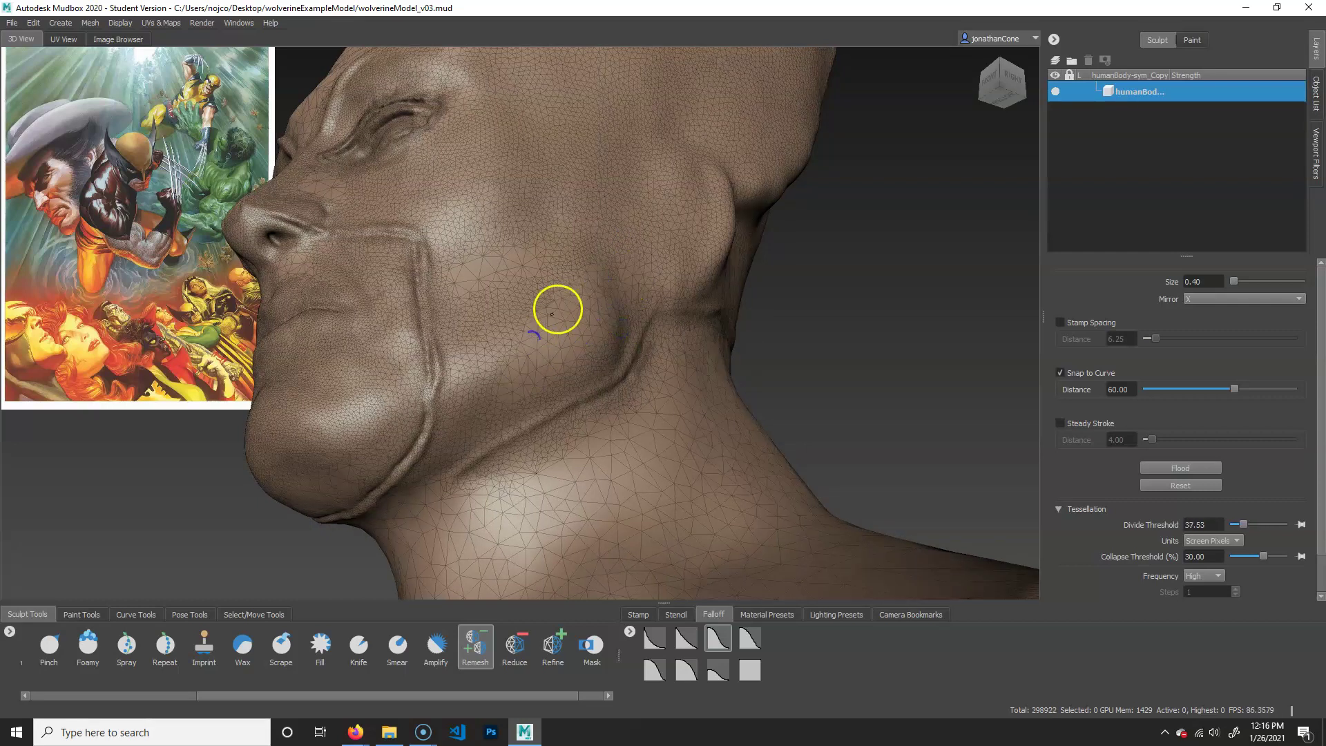
{"action": "mouse_move", "coordinate": [557, 308]}
{"action": "left_mouse_down"}
{"action": "mouse_move", "coordinate": [553, 297]}
{"action": "mouse_move", "coordinate": [574, 299]}
{"action": "mouse_move", "coordinate": [517, 354]}
{"action": "left_mouse_up"}
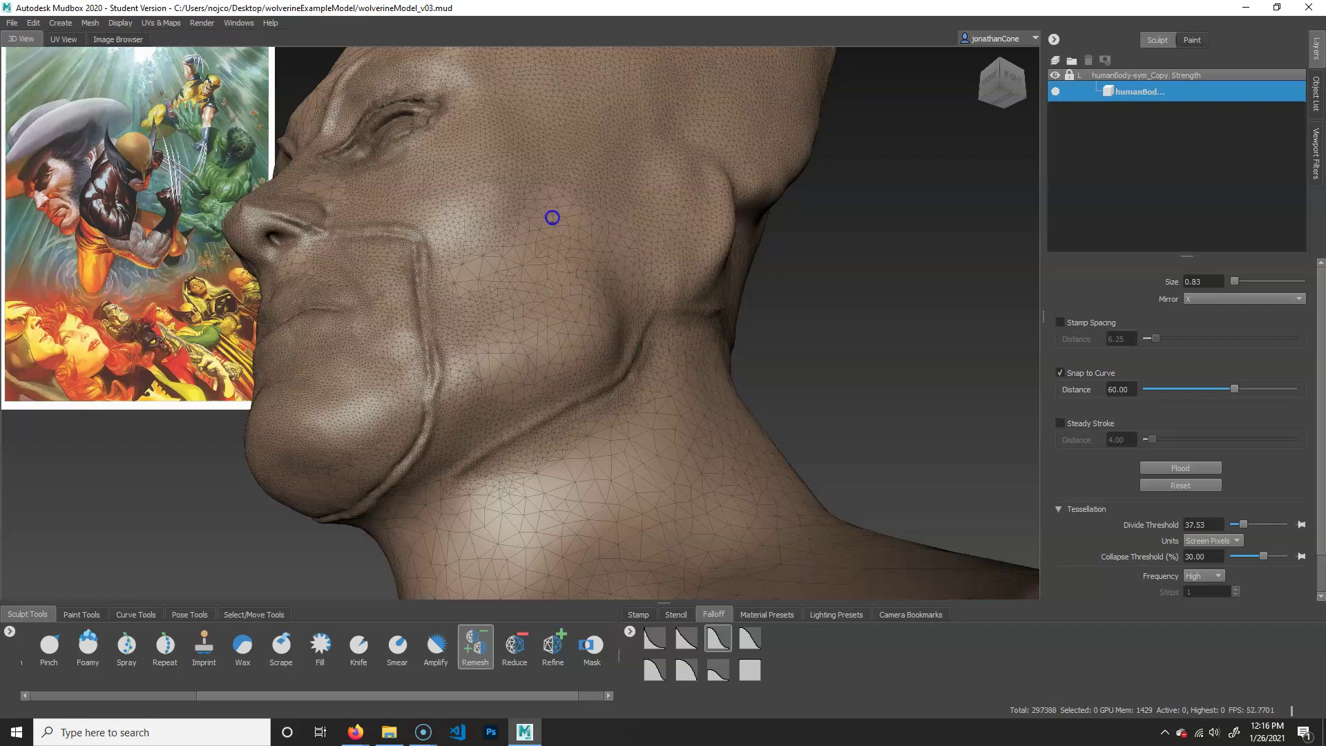
{"action": "right_click_drag", "start_coordinate": [553, 382], "coordinate": [366, 373], "text": "alt"}
{"action": "left_click_drag", "start_coordinate": [401, 376], "coordinate": [387, 409], "text": "alt"}
{"action": "mouse_move", "coordinate": [386, 409]}
{"action": "right_mouse_down", "text": "alt"}
{"action": "mouse_move", "coordinate": [571, 415]}
{"action": "mouse_move", "coordinate": [680, 442]}
{"action": "right_mouse_up", "text": "alt"}
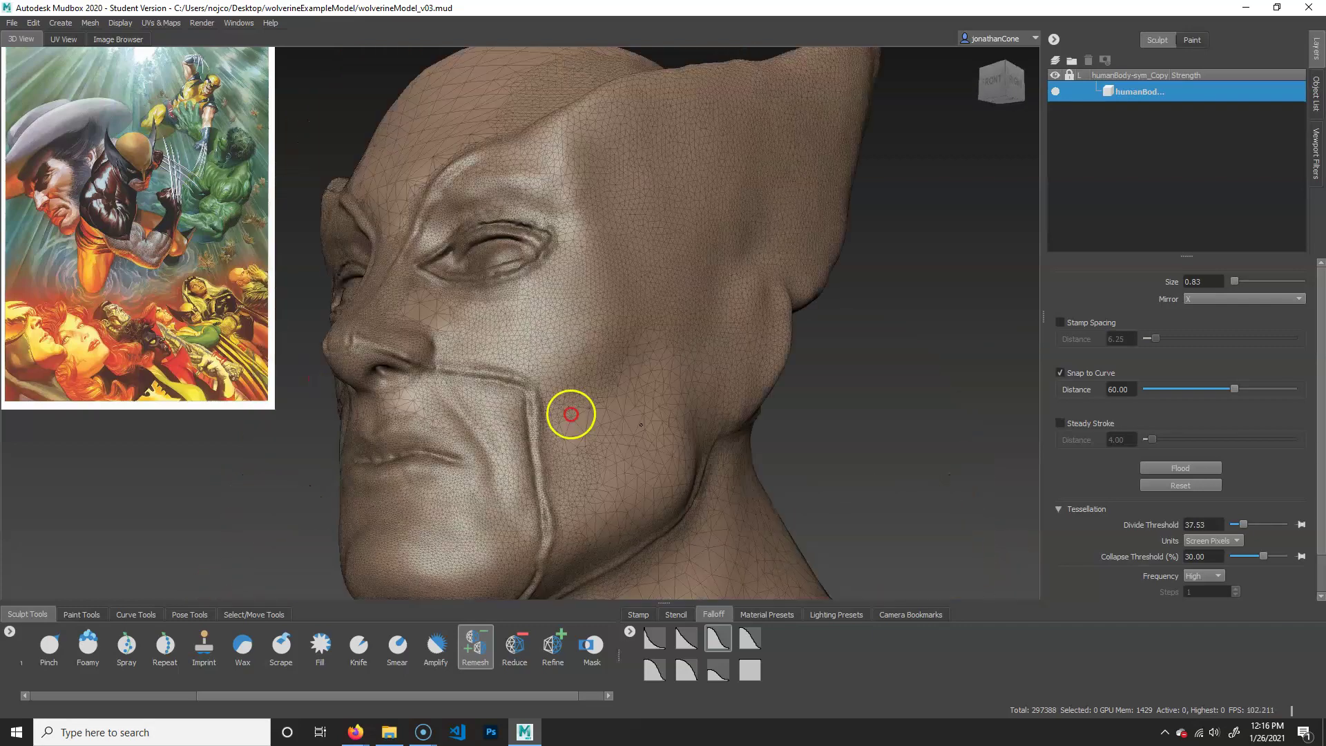
{"action": "mouse_move", "coordinate": [681, 442]}
{"action": "middle_mouse_down", "text": "alt"}
{"action": "mouse_move", "coordinate": [675, 393]}
{"action": "mouse_move", "coordinate": [646, 345]}
{"action": "middle_mouse_up", "text": "alt"}
{"action": "right_click_drag", "start_coordinate": [646, 345], "coordinate": [512, 380], "text": "alt"}
{"action": "left_click_drag", "start_coordinate": [612, 407], "coordinate": [592, 404]}
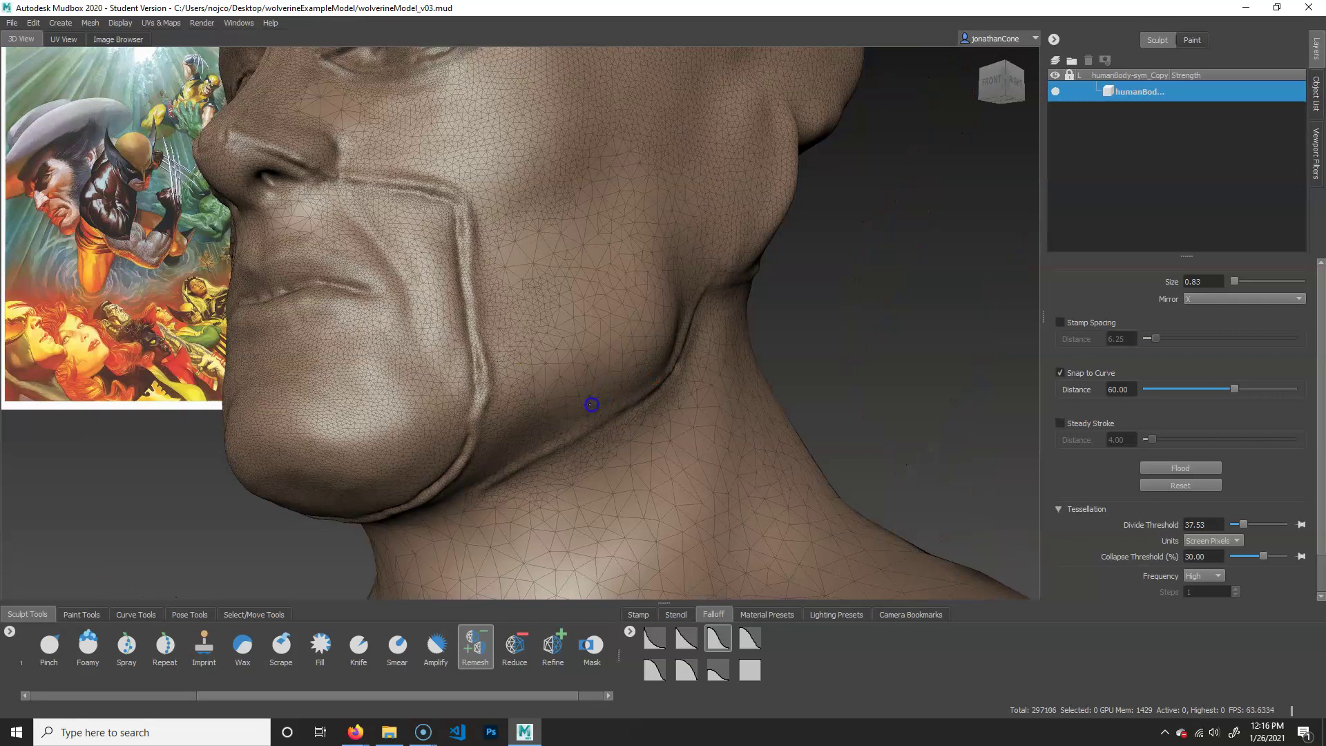
Brush with Remesh over the upper cheek in front of the ear to continue coarsening its mesh.
{"action": "left_click_drag", "start_coordinate": [537, 324], "coordinate": [520, 311]}
{"action": "middle_click_drag", "start_coordinate": [519, 313], "coordinate": [521, 346], "text": "alt"}
{"action": "left_click_drag", "start_coordinate": [519, 410], "coordinate": [523, 311]}
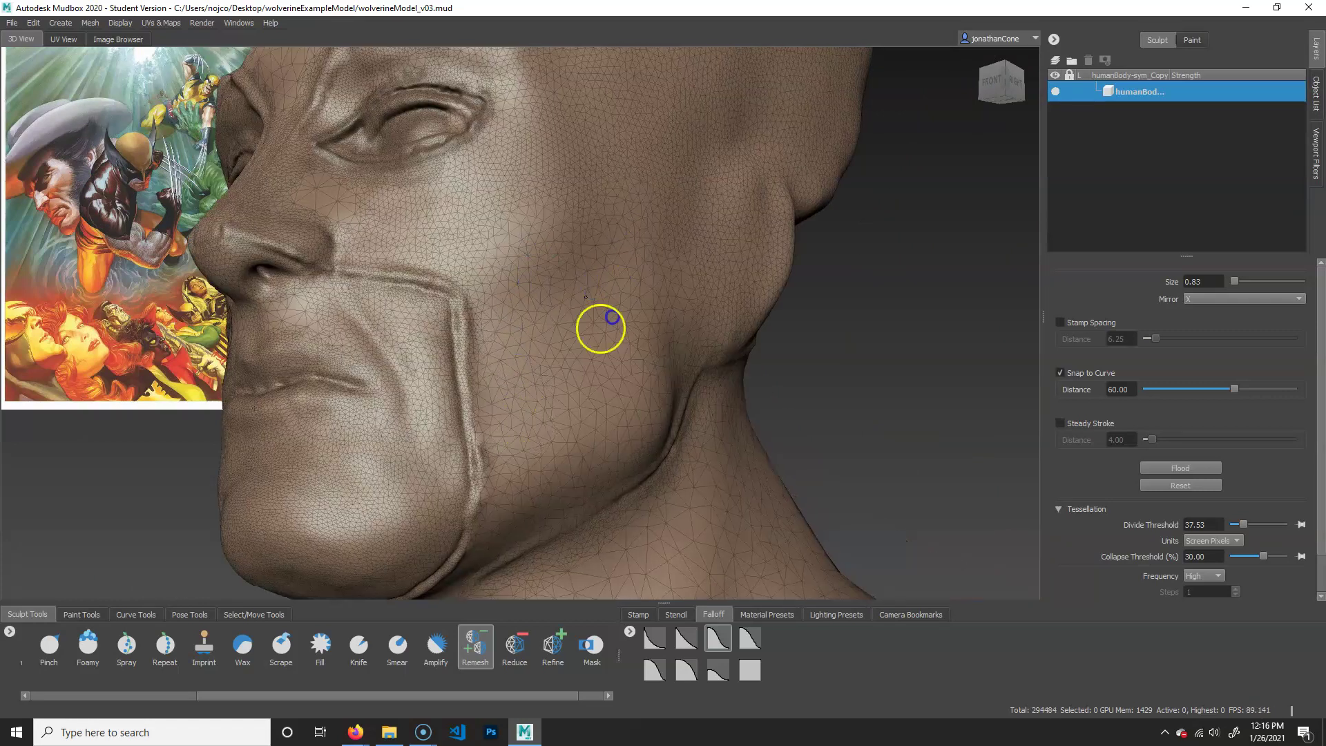
Set the Remesh divide threshold to 20.41 and remesh the mouth, chin, nose and brow.
{"action": "mouse_move", "coordinate": [612, 317]}
{"action": "left_mouse_down", "text": "alt"}
{"action": "mouse_move", "coordinate": [612, 364]}
{"action": "mouse_move", "coordinate": [555, 339]}
{"action": "mouse_move", "coordinate": [440, 324]}
{"action": "mouse_move", "coordinate": [503, 399]}
{"action": "mouse_move", "coordinate": [460, 432]}
{"action": "mouse_move", "coordinate": [400, 376]}
{"action": "mouse_move", "coordinate": [658, 420]}
{"action": "mouse_move", "coordinate": [607, 380]}
{"action": "mouse_move", "coordinate": [581, 380]}
{"action": "left_mouse_up", "text": "alt"}
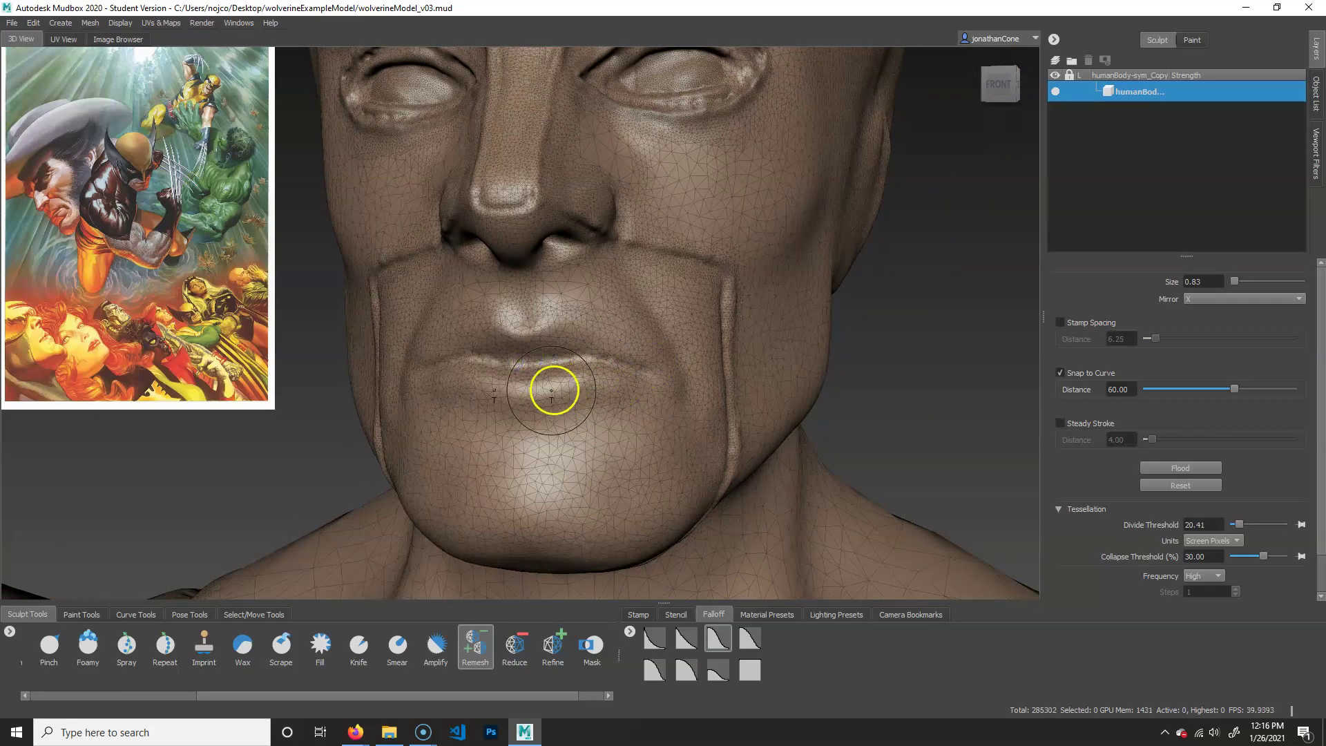
{"action": "middle_click_drag", "start_coordinate": [553, 339], "coordinate": [558, 418], "text": "alt"}
{"action": "left_click_drag", "start_coordinate": [558, 418], "coordinate": [519, 394], "text": "alt"}
{"action": "middle_click_drag", "start_coordinate": [529, 290], "coordinate": [539, 425], "text": "alt"}
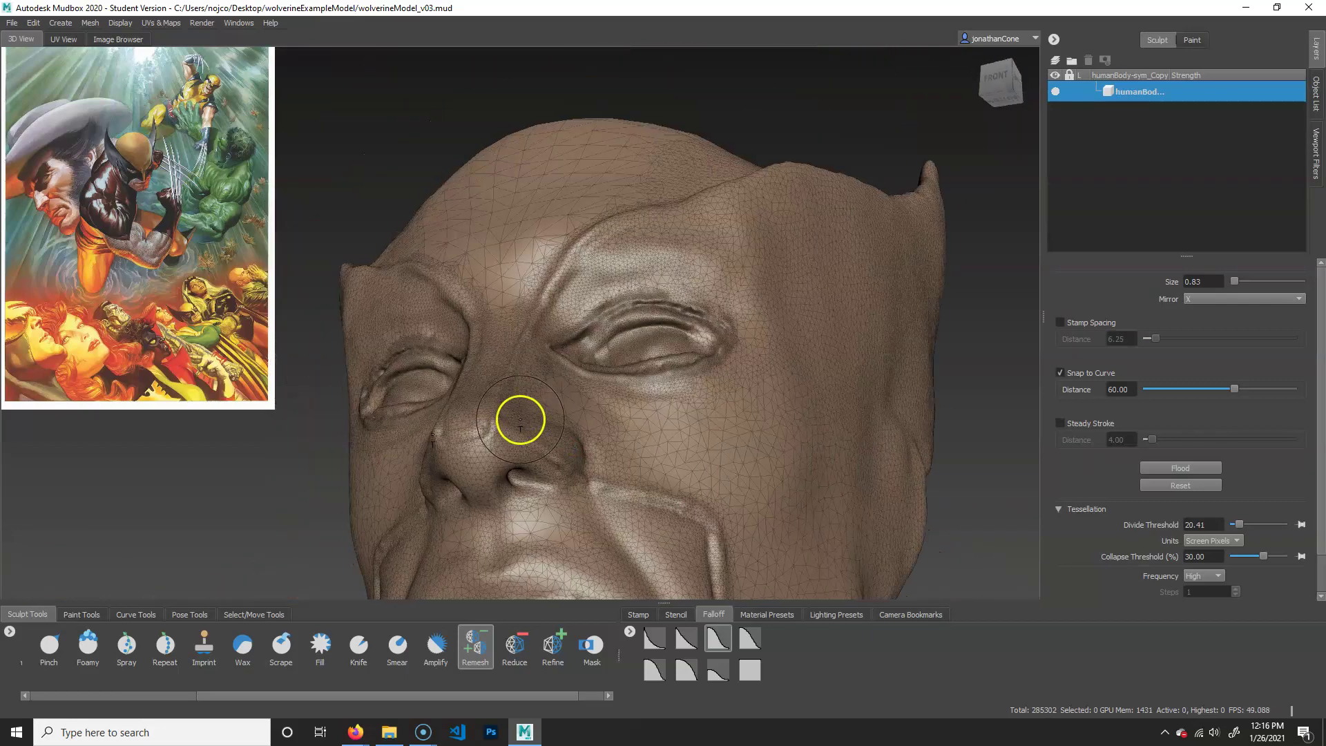
{"action": "mouse_move", "coordinate": [520, 419]}
{"action": "left_mouse_down"}
{"action": "mouse_move", "coordinate": [553, 449]}
{"action": "mouse_move", "coordinate": [509, 438]}
{"action": "mouse_move", "coordinate": [550, 311]}
{"action": "mouse_move", "coordinate": [624, 232]}
{"action": "left_mouse_up"}
{"action": "left_click_drag", "start_coordinate": [665, 277], "coordinate": [564, 391], "text": "alt"}
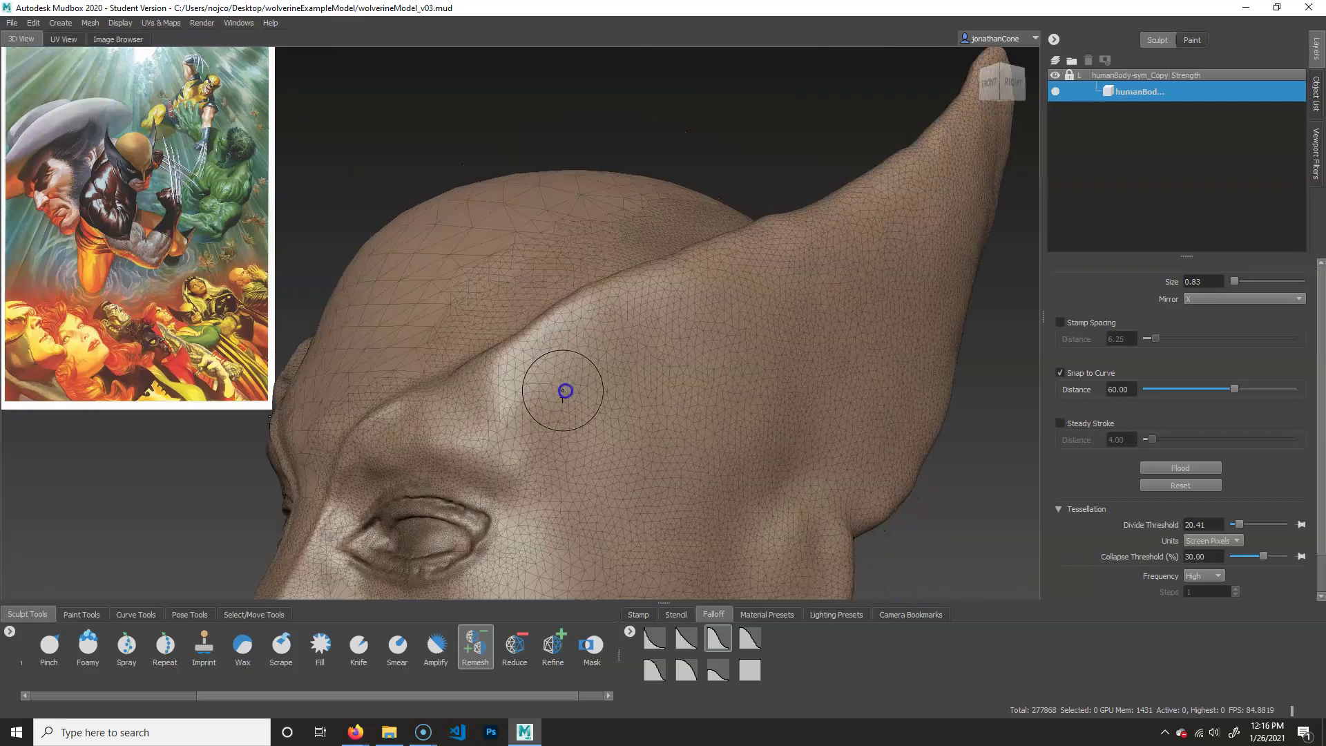
{"action": "left_click_drag", "start_coordinate": [426, 412], "coordinate": [458, 376]}
Set the divide threshold to 113.29 and remesh the dense area on top of the head into a coarser mesh.
{"action": "mouse_move", "coordinate": [556, 318]}
{"action": "left_mouse_down", "text": "alt"}
{"action": "mouse_move", "coordinate": [666, 364]}
{"action": "mouse_move", "coordinate": [428, 459]}
{"action": "mouse_move", "coordinate": [442, 456]}
{"action": "mouse_move", "coordinate": [411, 433]}
{"action": "mouse_move", "coordinate": [497, 411]}
{"action": "mouse_move", "coordinate": [562, 444]}
{"action": "mouse_move", "coordinate": [595, 347]}
{"action": "mouse_move", "coordinate": [626, 361]}
{"action": "left_mouse_up", "text": "alt"}
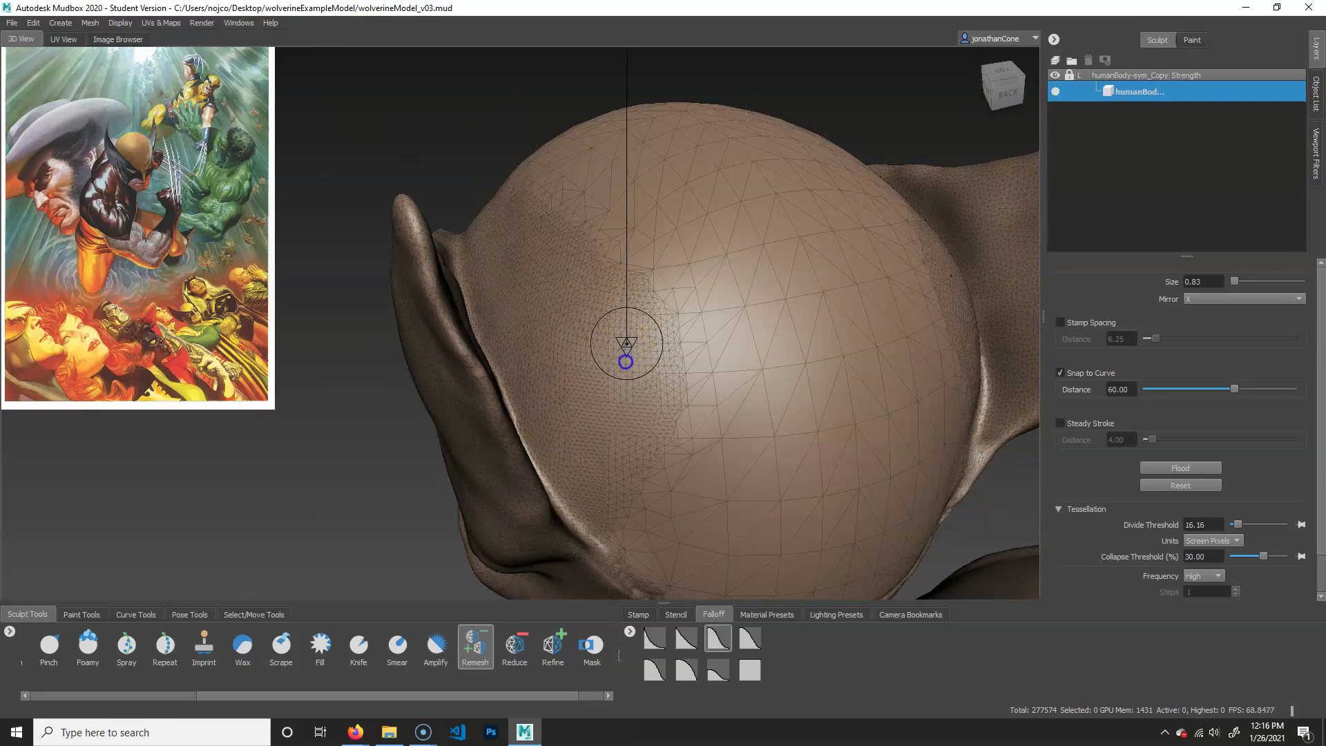
{"action": "left_click_drag", "start_coordinate": [646, 242], "coordinate": [652, 218]}
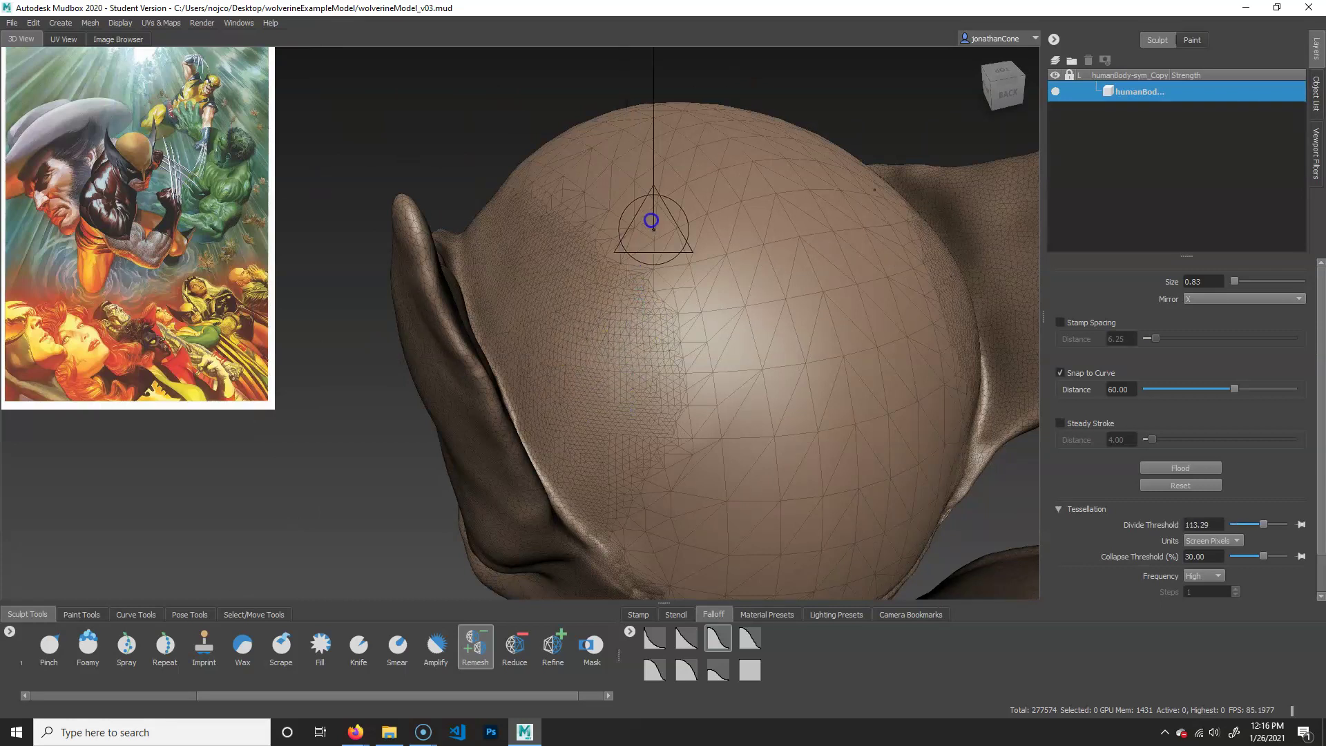
{"action": "mouse_move", "coordinate": [667, 413]}
{"action": "left_mouse_down"}
{"action": "mouse_move", "coordinate": [615, 284]}
{"action": "mouse_move", "coordinate": [544, 223]}
{"action": "left_mouse_up"}
{"action": "mouse_move", "coordinate": [570, 293]}
{"action": "left_mouse_down"}
{"action": "mouse_move", "coordinate": [657, 497]}
{"action": "mouse_move", "coordinate": [550, 388]}
{"action": "mouse_move", "coordinate": [511, 250]}
{"action": "mouse_move", "coordinate": [722, 329]}
{"action": "mouse_move", "coordinate": [631, 201]}
{"action": "mouse_move", "coordinate": [580, 251]}
{"action": "mouse_move", "coordinate": [433, 282]}
{"action": "left_mouse_up"}
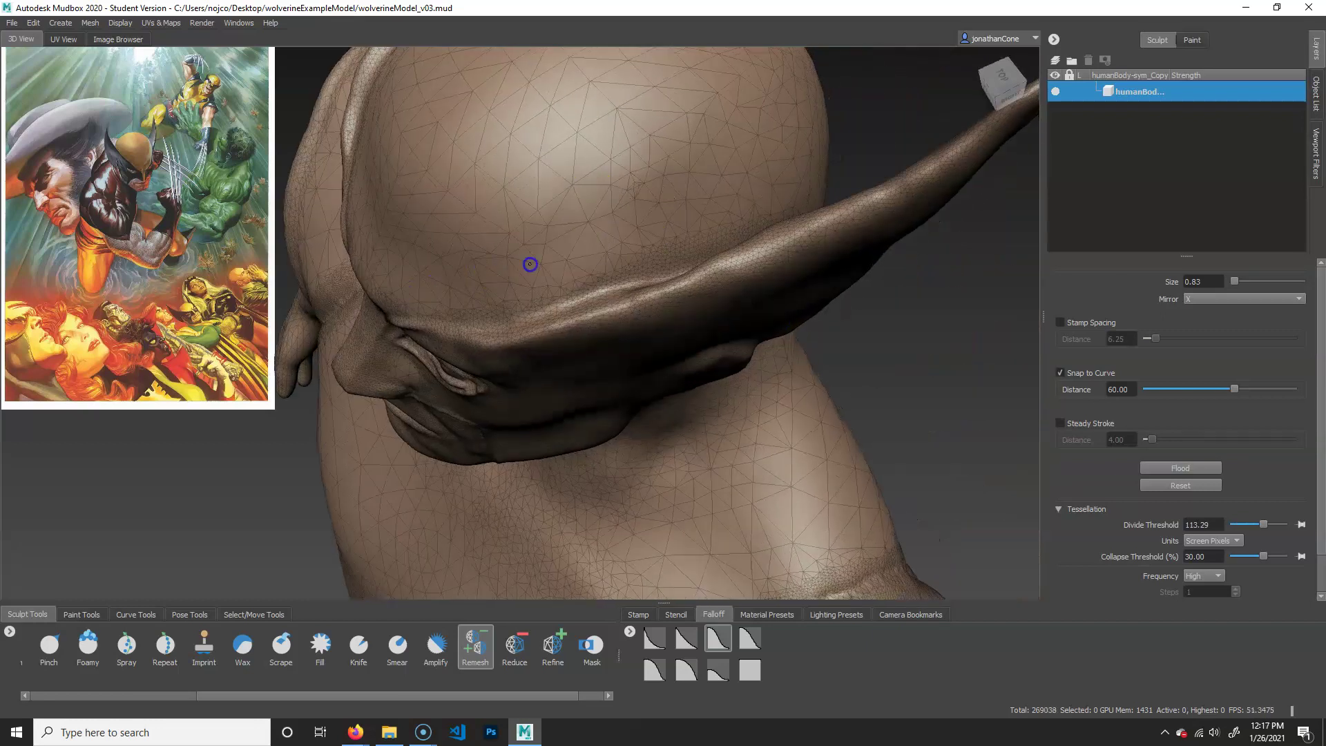
Set the divide threshold to 39.37 and remesh the temple and the mask's ear fin up to its tip.
{"action": "mouse_move", "coordinate": [530, 264]}
{"action": "left_mouse_down", "text": "alt"}
{"action": "mouse_move", "coordinate": [648, 222]}
{"action": "mouse_move", "coordinate": [624, 251]}
{"action": "mouse_move", "coordinate": [604, 208]}
{"action": "mouse_move", "coordinate": [462, 314]}
{"action": "mouse_move", "coordinate": [480, 304]}
{"action": "left_mouse_up", "text": "alt"}
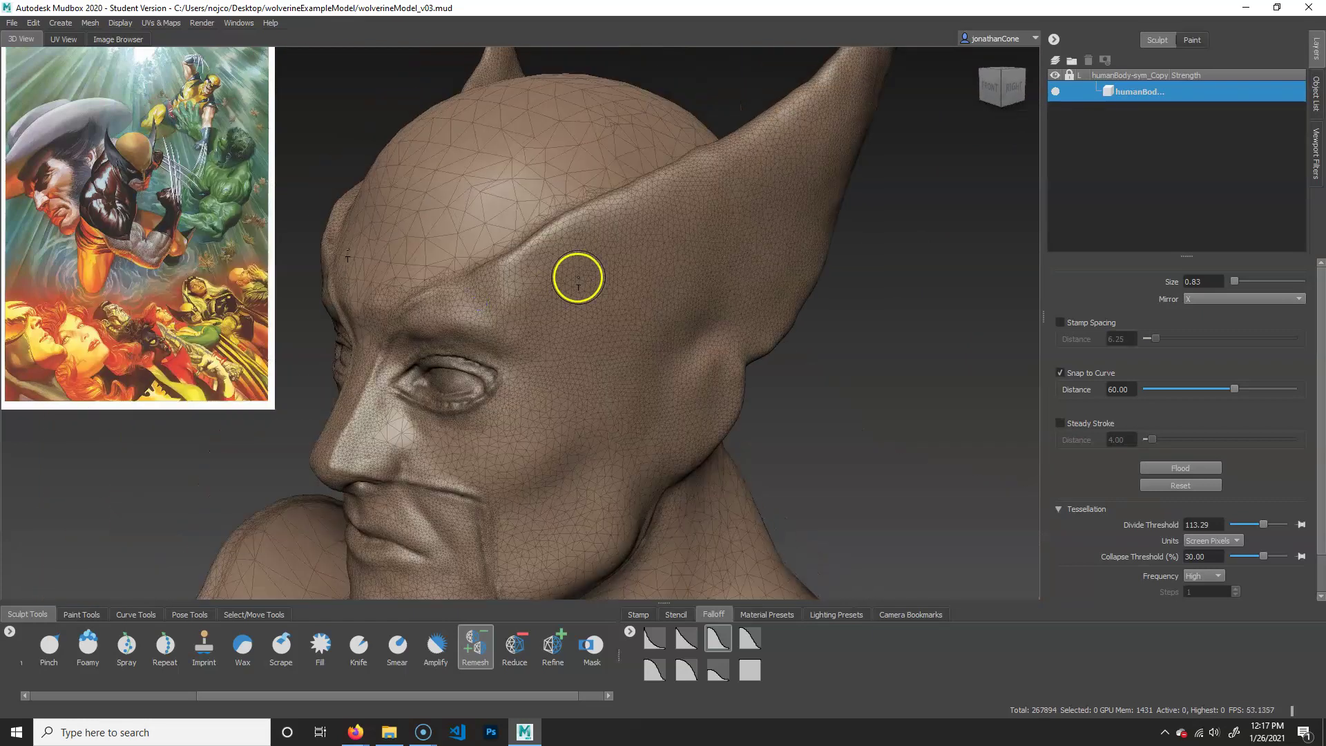
{"action": "left_click_drag", "start_coordinate": [578, 304], "coordinate": [576, 313]}
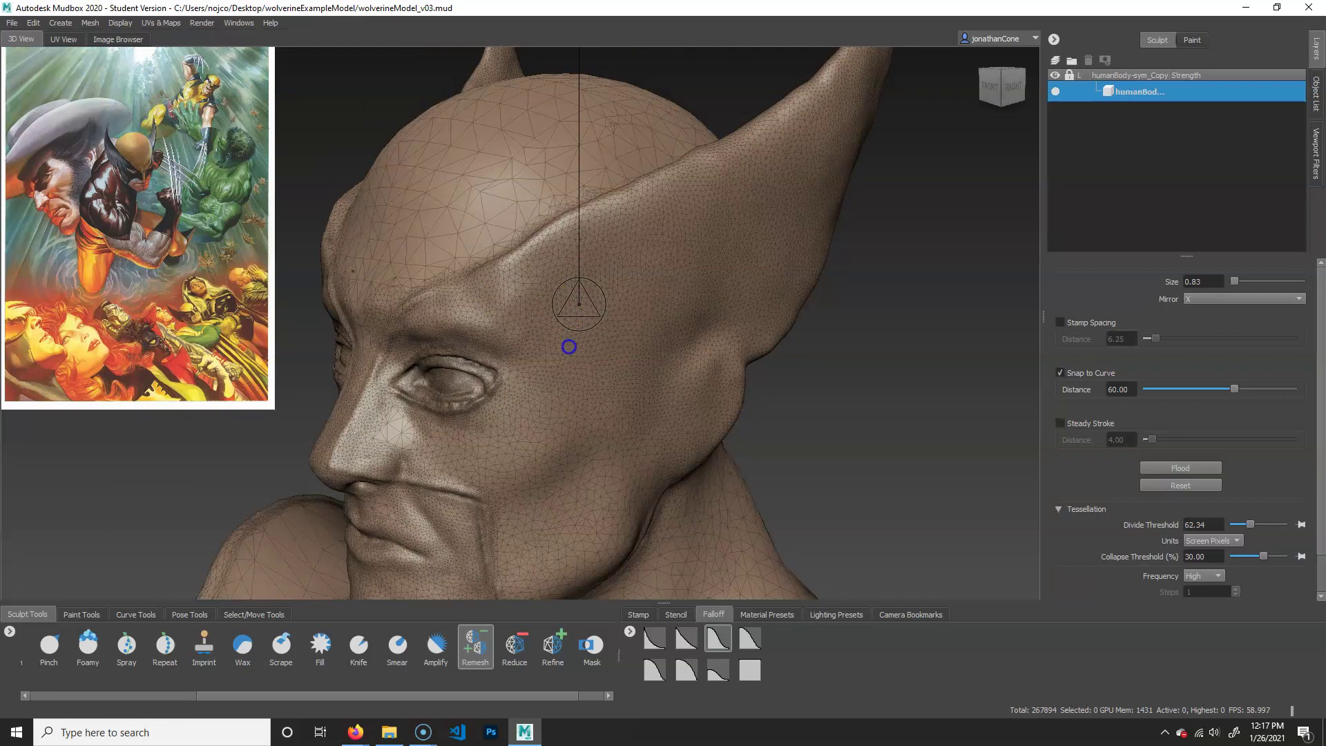
{"action": "left_click_drag", "start_coordinate": [566, 361], "coordinate": [556, 375]}
{"action": "mouse_move", "coordinate": [550, 254]}
{"action": "left_mouse_down"}
{"action": "mouse_move", "coordinate": [625, 210]}
{"action": "mouse_move", "coordinate": [460, 298]}
{"action": "left_mouse_up"}
{"action": "left_click_drag", "start_coordinate": [642, 295], "coordinate": [550, 318], "text": "alt"}
{"action": "left_click_drag", "start_coordinate": [474, 335], "coordinate": [711, 133]}
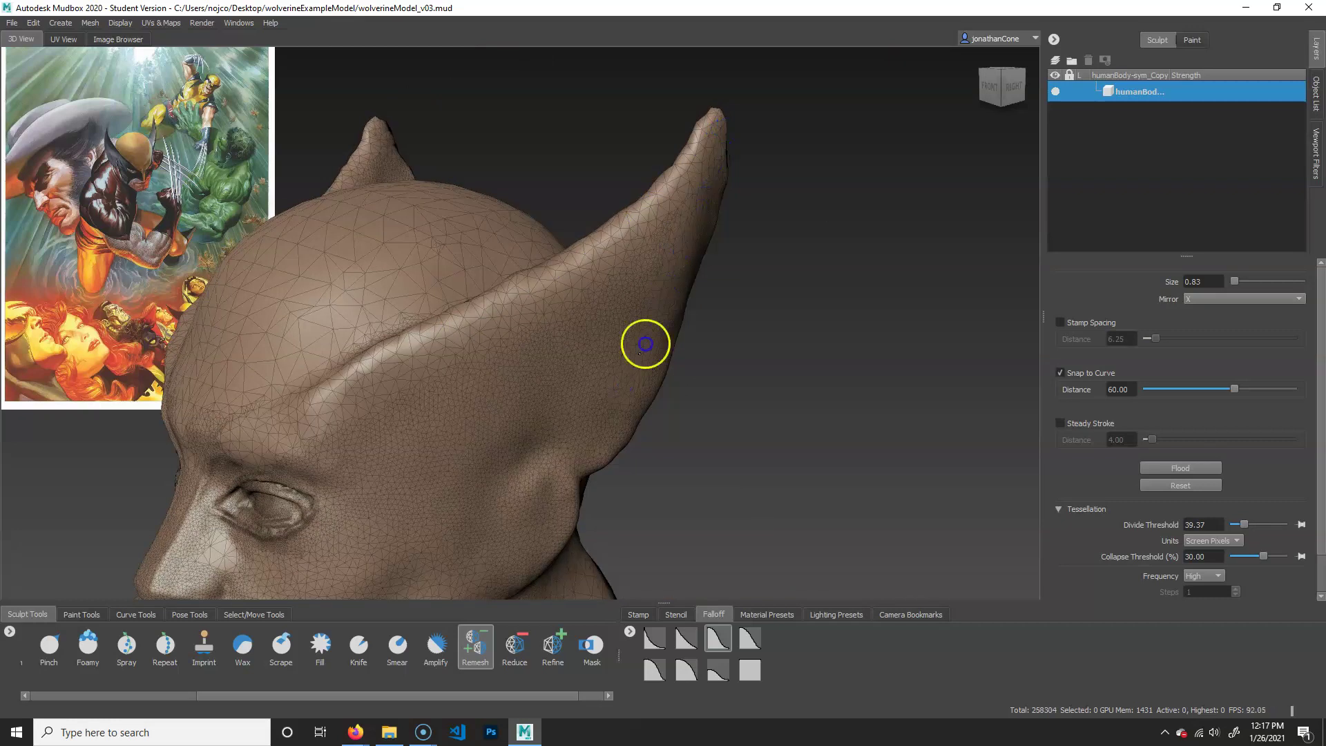
Remesh the side of the head around the ear, jaw, temple and cheek to even out its density.
{"action": "mouse_move", "coordinate": [427, 417]}
{"action": "left_mouse_down", "text": "alt"}
{"action": "mouse_move", "coordinate": [355, 394]}
{"action": "mouse_move", "coordinate": [423, 530]}
{"action": "mouse_move", "coordinate": [619, 386]}
{"action": "left_mouse_up", "text": "alt"}
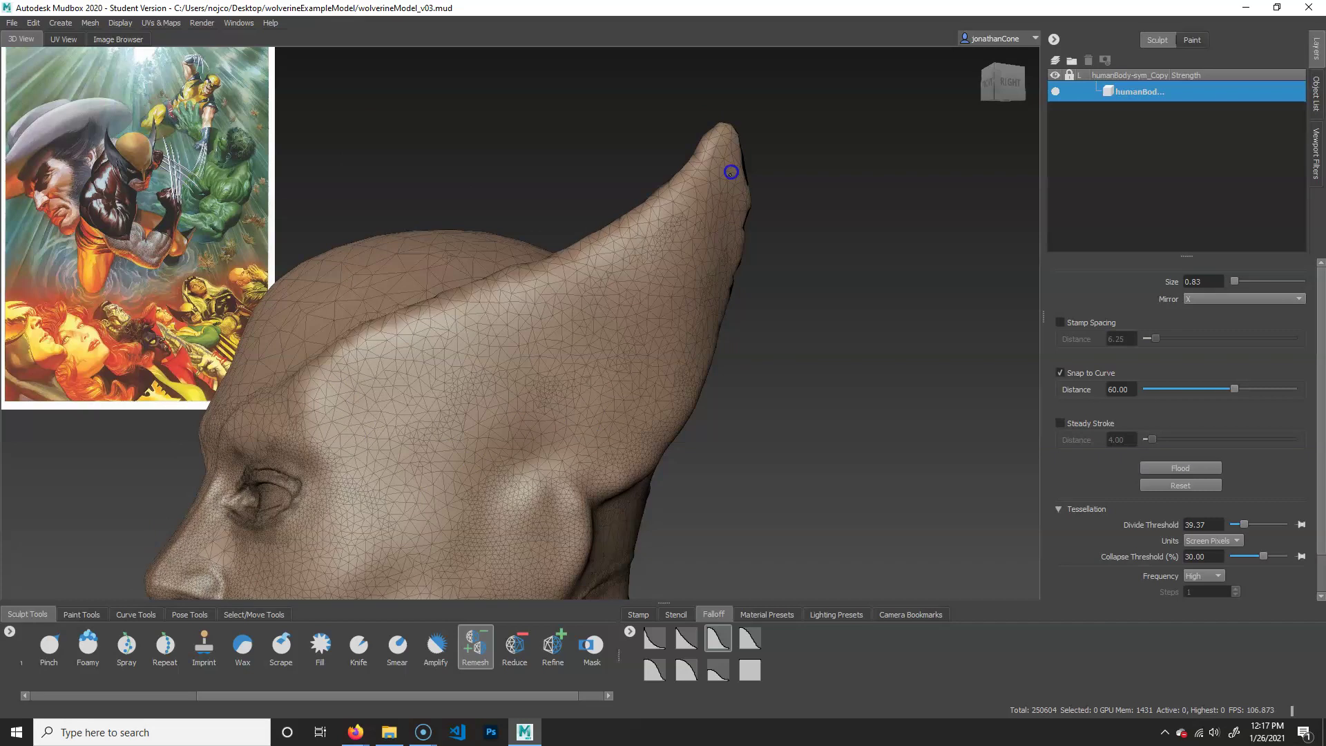
{"action": "left_click_drag", "start_coordinate": [694, 332], "coordinate": [674, 306], "text": "alt"}
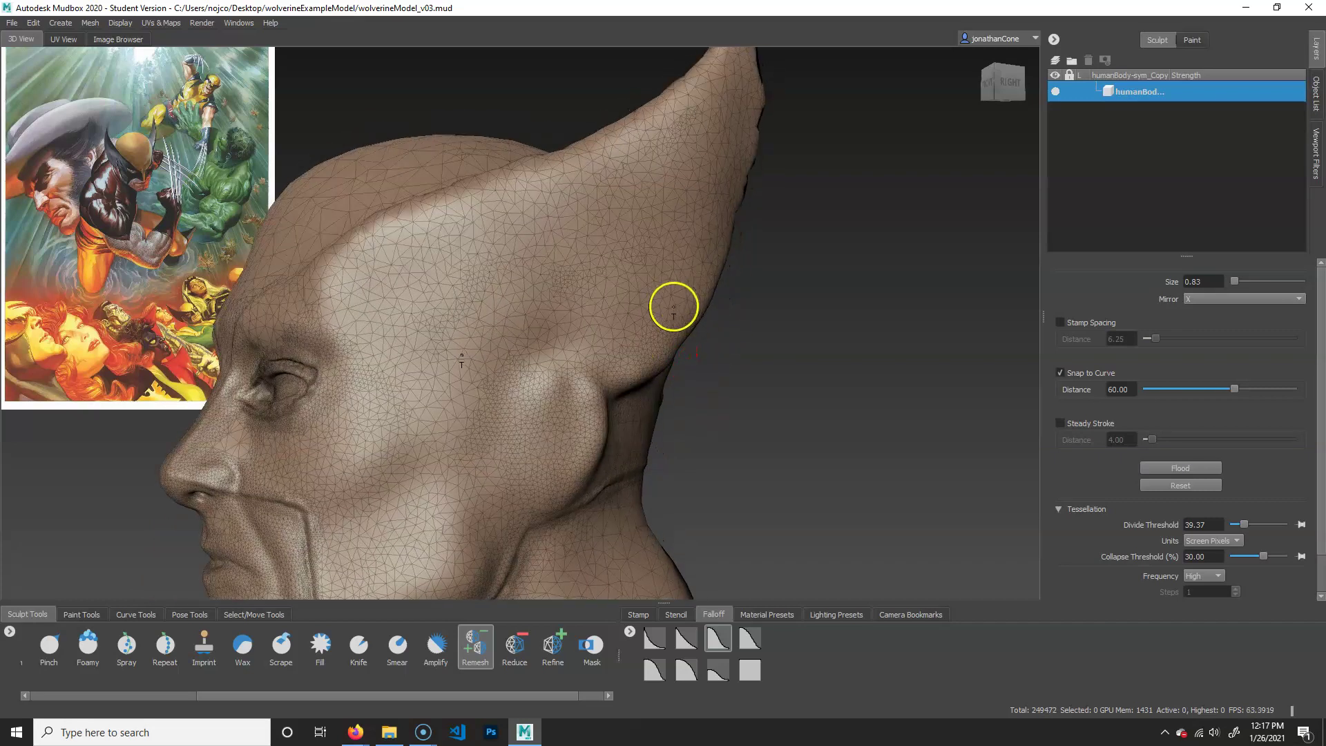
{"action": "left_click_drag", "start_coordinate": [643, 356], "coordinate": [569, 408]}
{"action": "mouse_move", "coordinate": [530, 521]}
{"action": "left_mouse_down"}
{"action": "mouse_move", "coordinate": [508, 403]}
{"action": "mouse_move", "coordinate": [463, 388]}
{"action": "left_mouse_up"}
{"action": "left_click_drag", "start_coordinate": [525, 368], "coordinate": [572, 345], "text": "alt"}
{"action": "left_click_drag", "start_coordinate": [550, 297], "coordinate": [489, 241]}
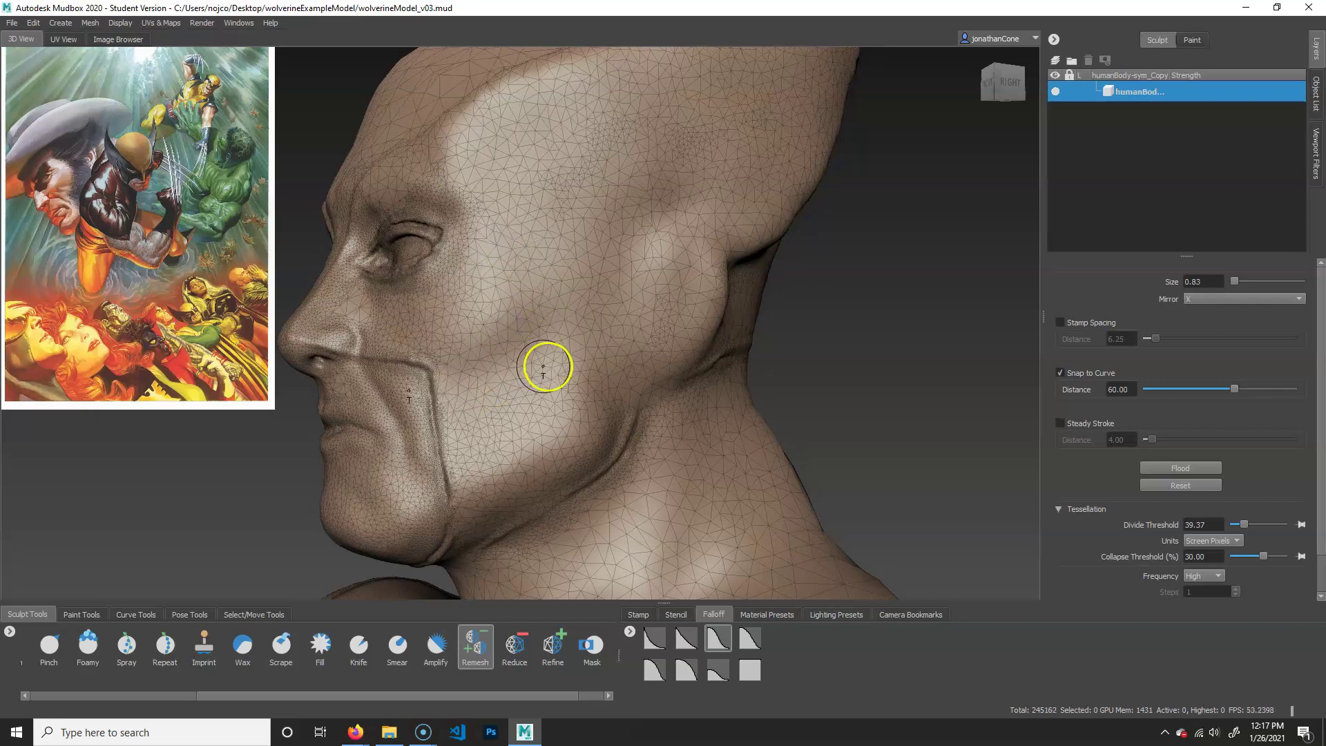
{"action": "left_click_drag", "start_coordinate": [549, 339], "coordinate": [630, 373], "text": "alt"}
{"action": "left_click_drag", "start_coordinate": [496, 276], "coordinate": [460, 295]}
Reduce the Remesh brush size to 0.40, set the divide threshold to 13.13 and remesh around the eyelids.
{"action": "right_click_drag", "start_coordinate": [459, 296], "coordinate": [444, 313], "text": "alt"}
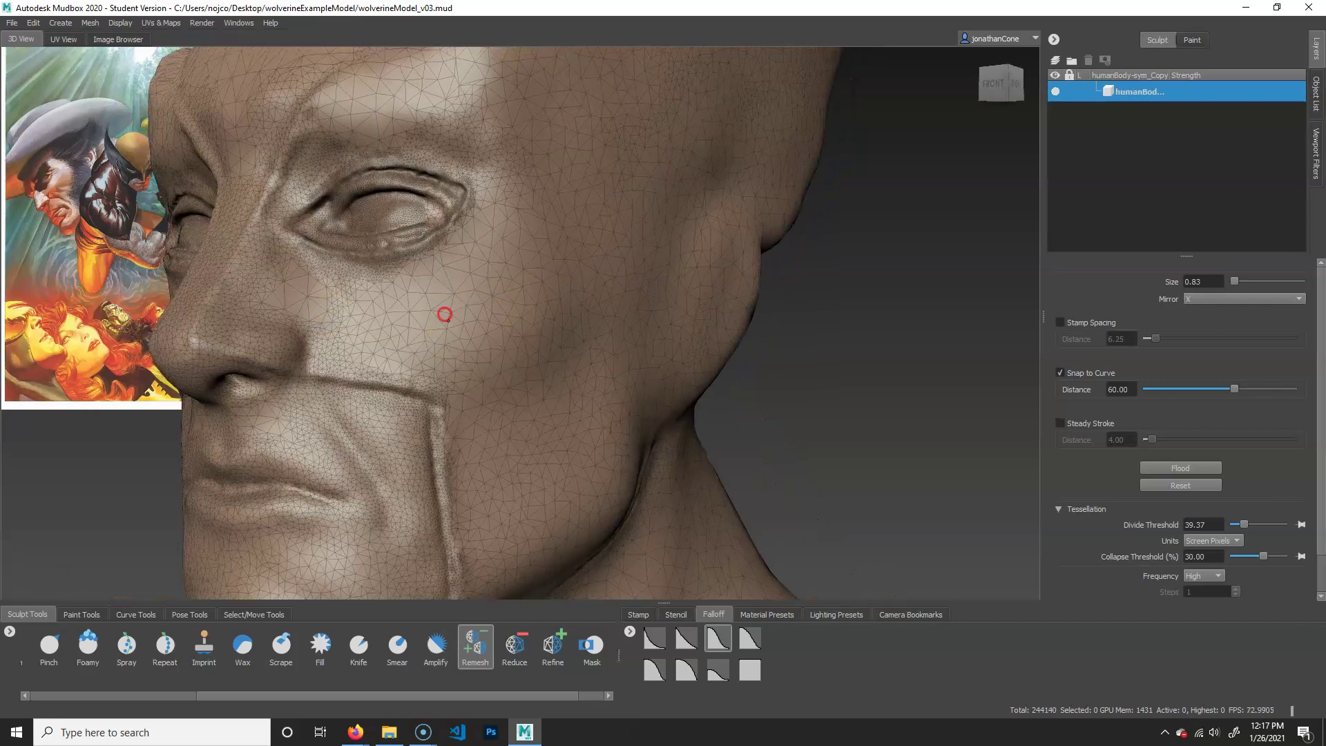
{"action": "left_click_drag", "start_coordinate": [444, 313], "coordinate": [521, 393], "text": "alt"}
{"action": "middle_click_drag", "start_coordinate": [521, 394], "coordinate": [448, 336], "text": "alt"}
{"action": "right_click_drag", "start_coordinate": [447, 336], "coordinate": [603, 378], "text": "alt"}
{"action": "middle_click_drag", "start_coordinate": [604, 378], "coordinate": [648, 385], "text": "alt"}
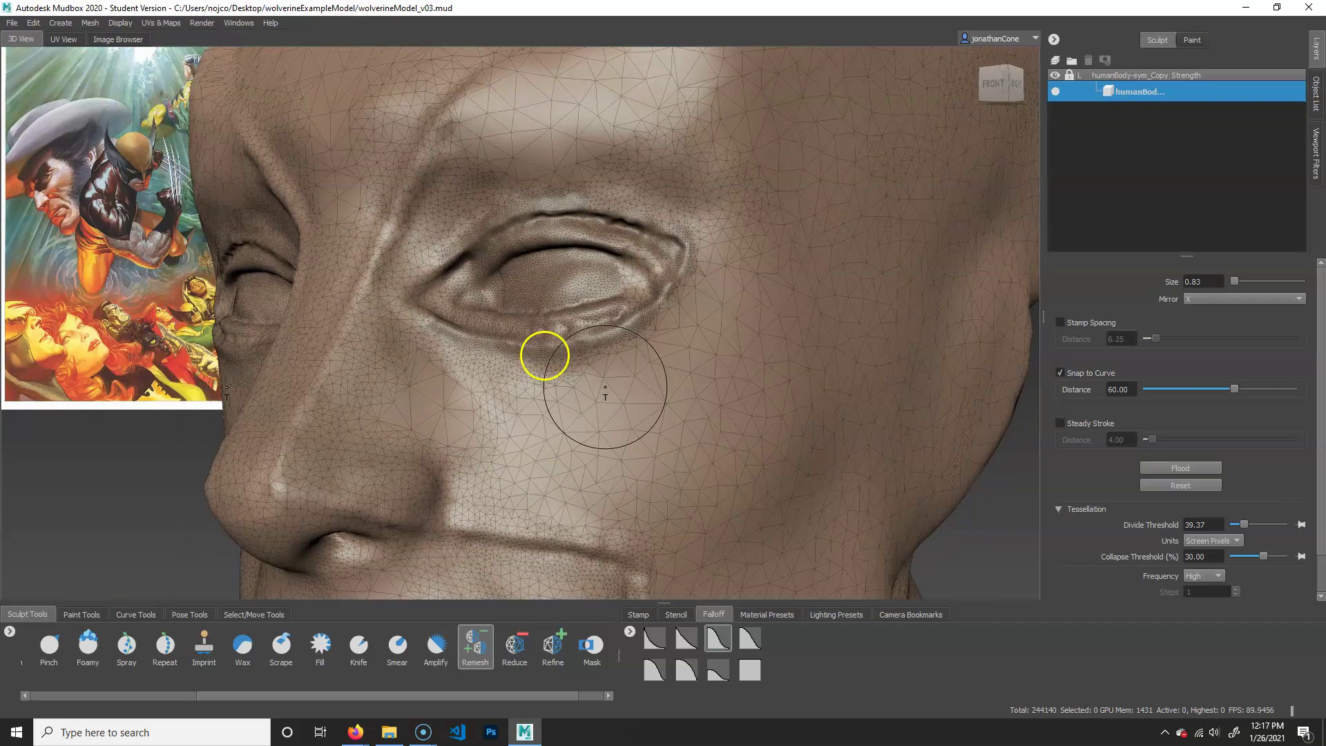
{"action": "key", "text": "m"}
{"action": "mouse_move", "coordinate": [589, 322]}
{"action": "left_mouse_down"}
{"action": "mouse_move", "coordinate": [580, 347]}
{"action": "mouse_move", "coordinate": [556, 334]}
{"action": "mouse_move", "coordinate": [618, 318]}
{"action": "left_mouse_up"}
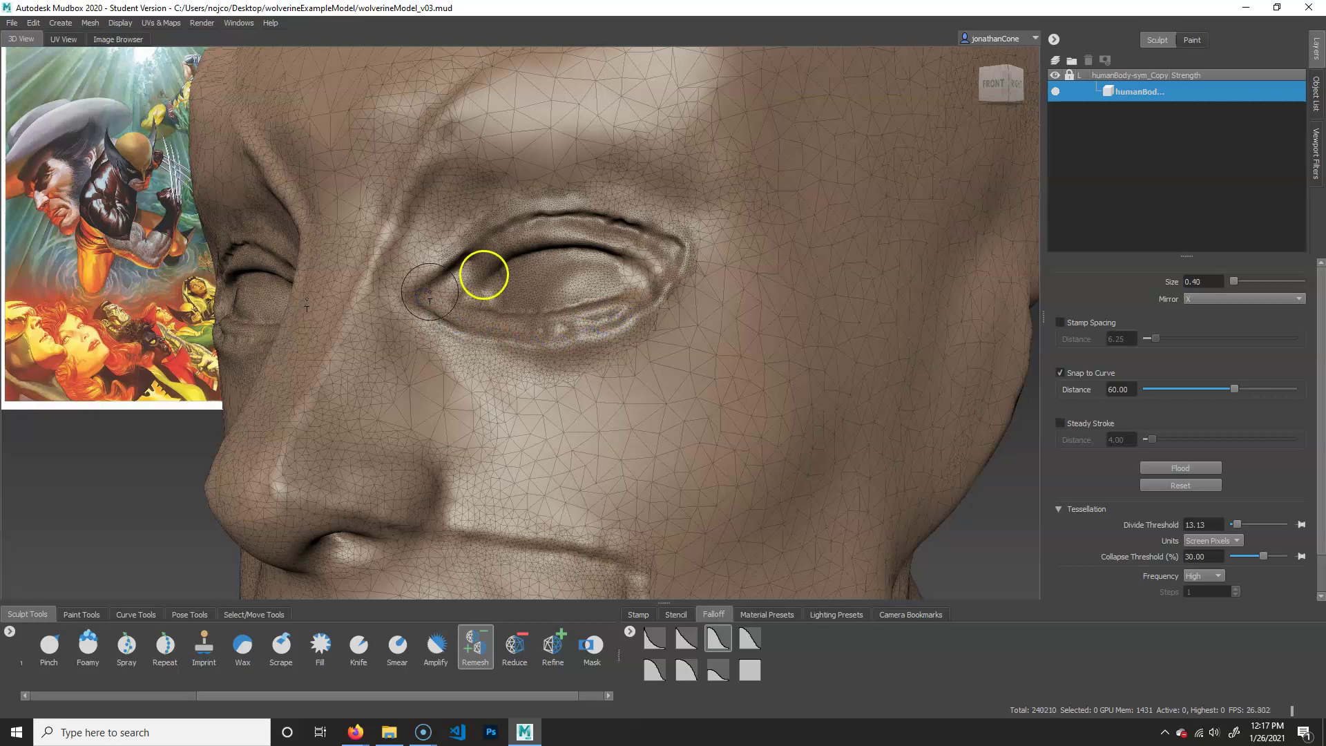
Raise the divide threshold to 29.92 and remesh the eyeball and the skin around the eye more coarsely.
{"action": "left_click_drag", "start_coordinate": [483, 275], "coordinate": [487, 270]}
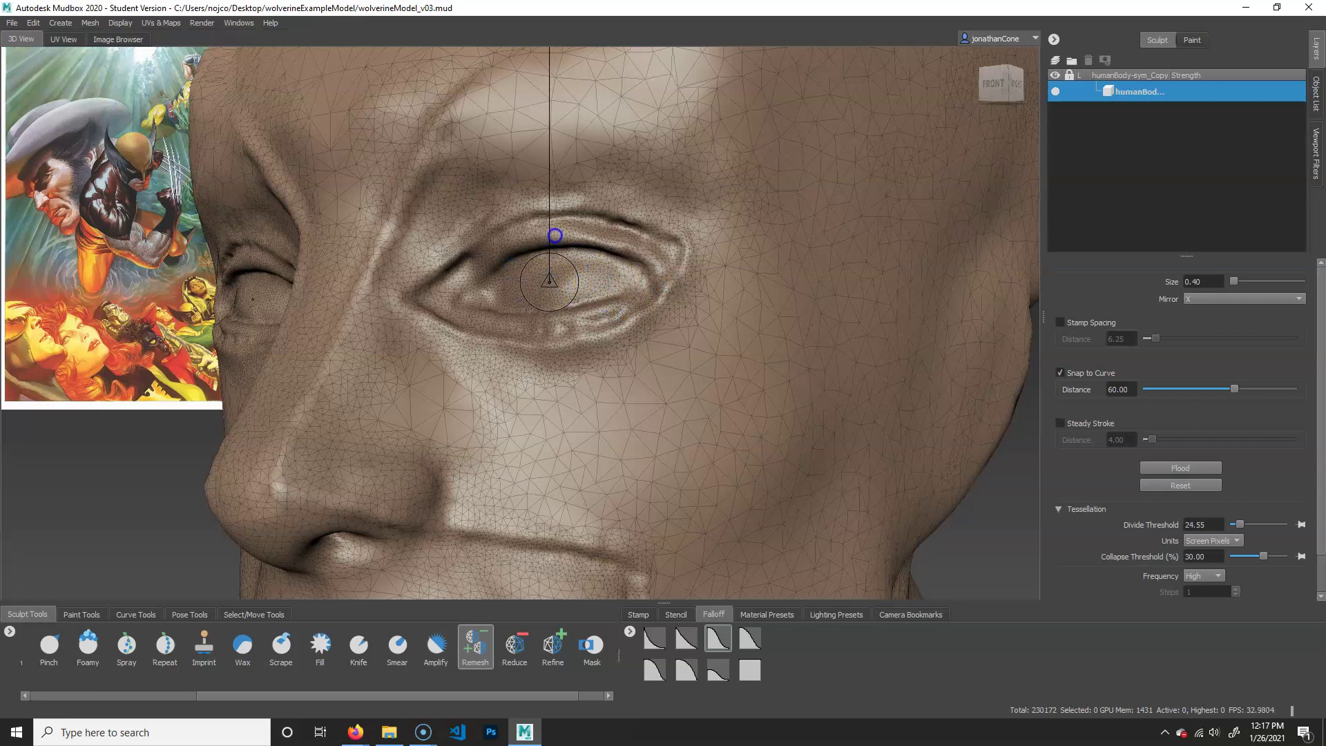
{"action": "left_click_drag", "start_coordinate": [587, 270], "coordinate": [537, 291]}
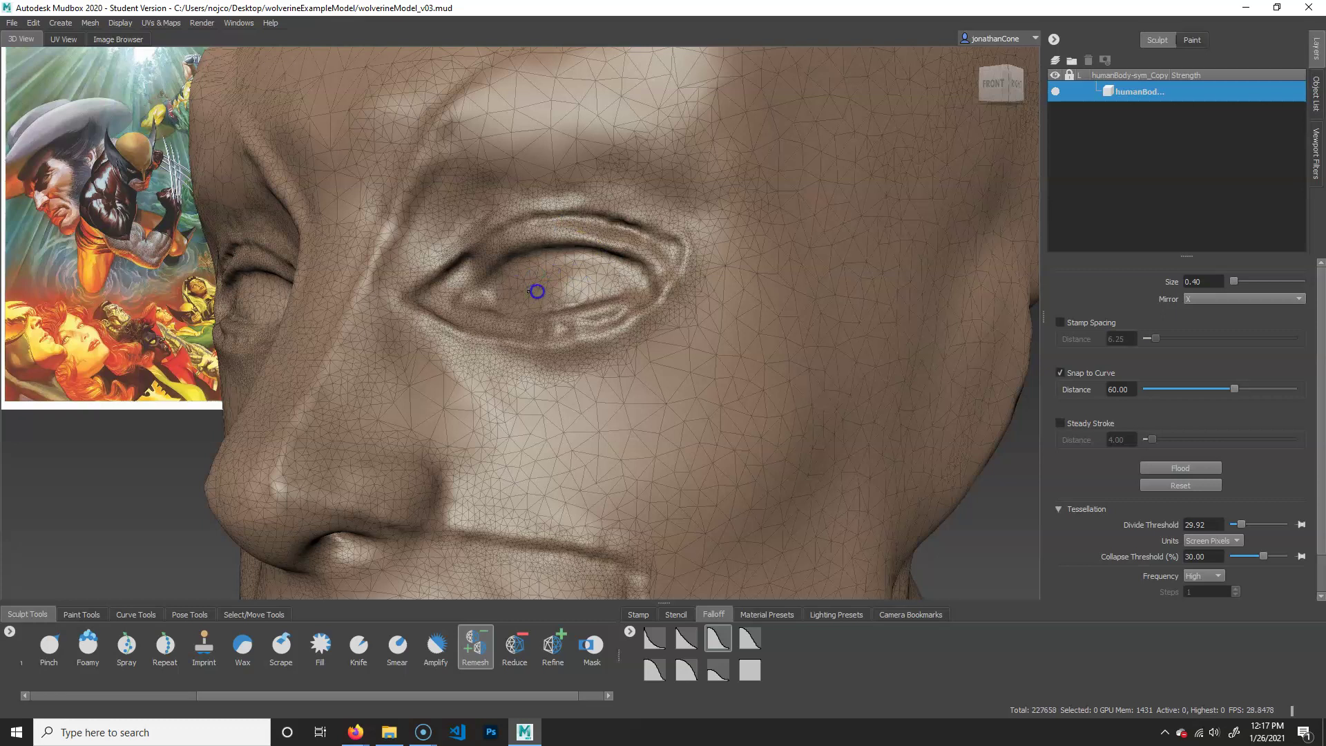
{"action": "left_click_drag", "start_coordinate": [622, 301], "coordinate": [591, 376]}
{"action": "mouse_move", "coordinate": [462, 375]}
{"action": "left_mouse_down"}
{"action": "mouse_move", "coordinate": [414, 340]}
{"action": "mouse_move", "coordinate": [574, 216]}
{"action": "mouse_move", "coordinate": [462, 239]}
{"action": "mouse_move", "coordinate": [527, 228]}
{"action": "left_mouse_up"}
Try to remesh the mask's raised edge across the cheek with a divide threshold of 29.92, and undo the stroke.
{"action": "right_click_drag", "start_coordinate": [663, 293], "coordinate": [552, 328], "text": "alt"}
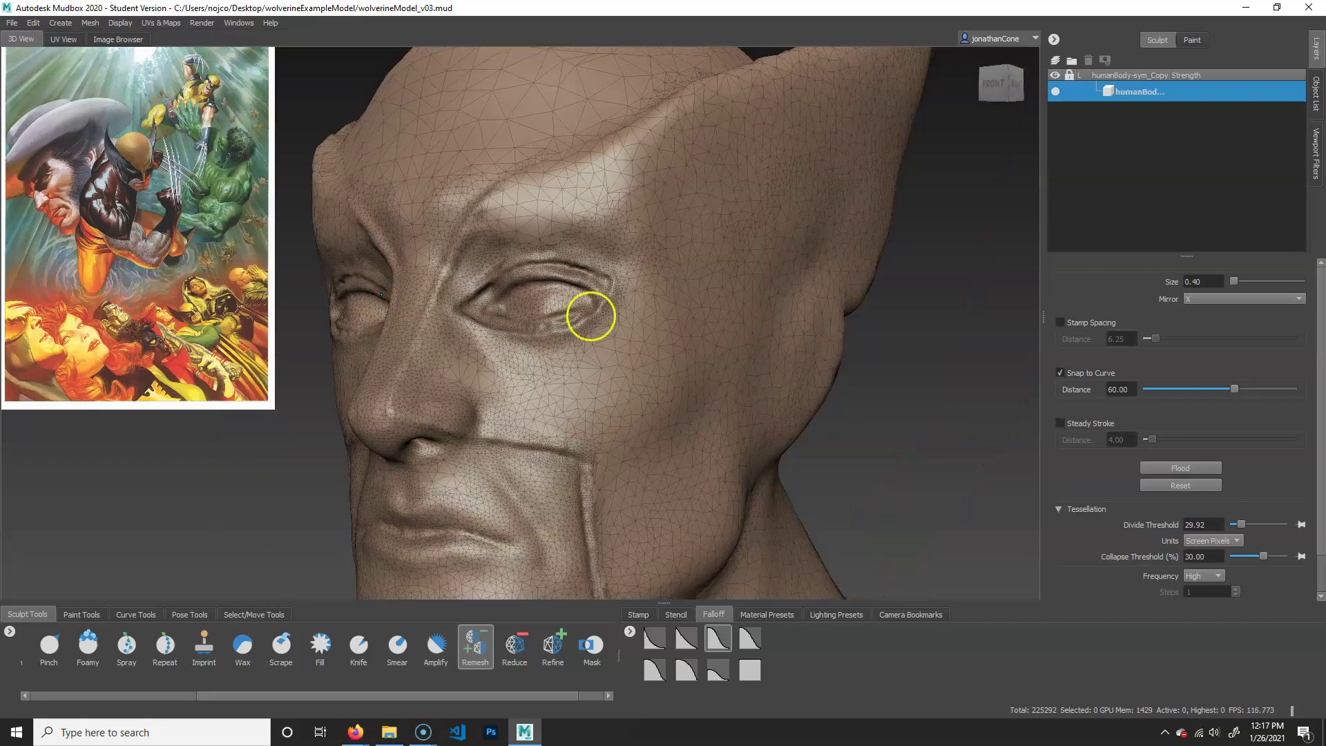
{"action": "left_click_drag", "start_coordinate": [553, 328], "coordinate": [585, 414], "text": "alt"}
{"action": "middle_click_drag", "start_coordinate": [585, 414], "coordinate": [603, 379], "text": "alt"}
{"action": "right_click_drag", "start_coordinate": [604, 380], "coordinate": [444, 458], "text": "alt"}
{"action": "middle_click_drag", "start_coordinate": [445, 458], "coordinate": [446, 401], "text": "alt"}
{"action": "right_click_drag", "start_coordinate": [445, 400], "coordinate": [483, 406], "text": "alt"}
{"action": "left_click_drag", "start_coordinate": [483, 405], "coordinate": [493, 360], "text": "alt"}
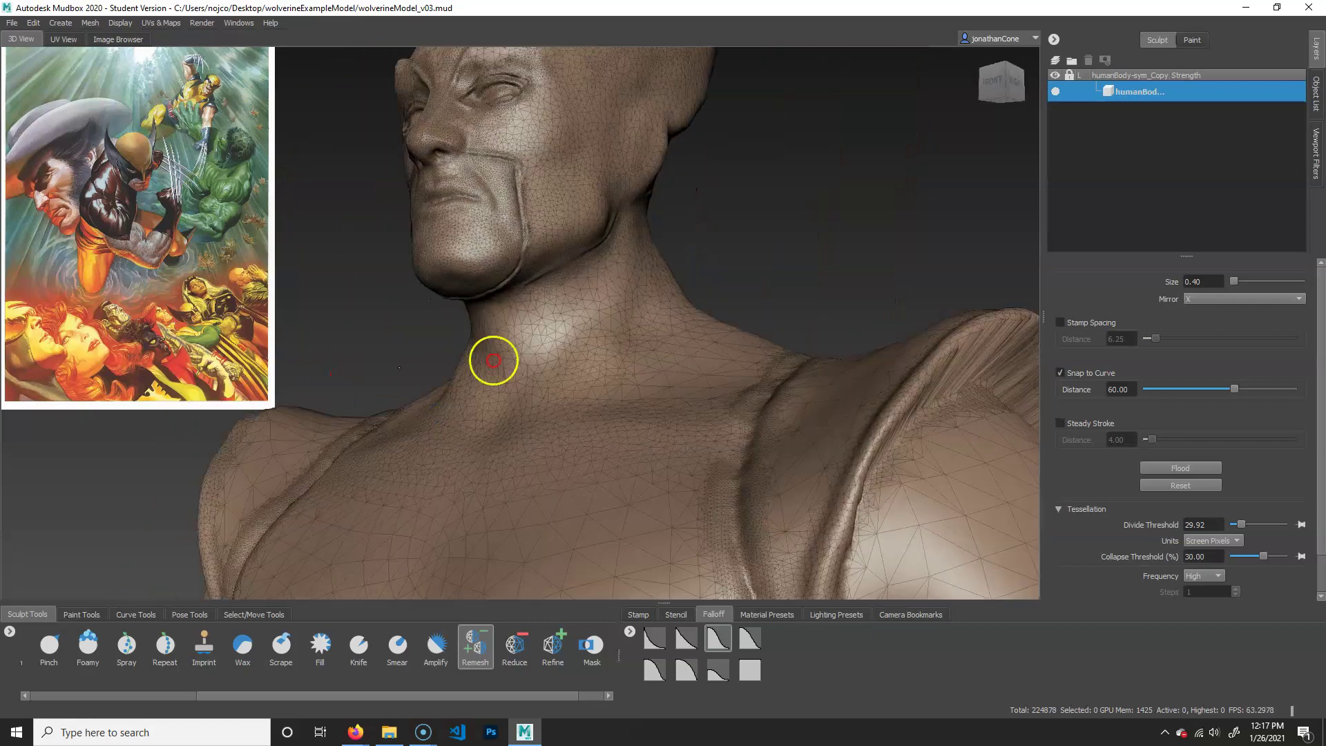
{"action": "right_click_drag", "start_coordinate": [493, 360], "coordinate": [507, 266], "text": "alt"}
{"action": "middle_click_drag", "start_coordinate": [506, 266], "coordinate": [518, 424], "text": "alt"}
{"action": "right_click_drag", "start_coordinate": [519, 424], "coordinate": [502, 260], "text": "alt"}
{"action": "left_click_drag", "start_coordinate": [431, 187], "coordinate": [527, 220]}
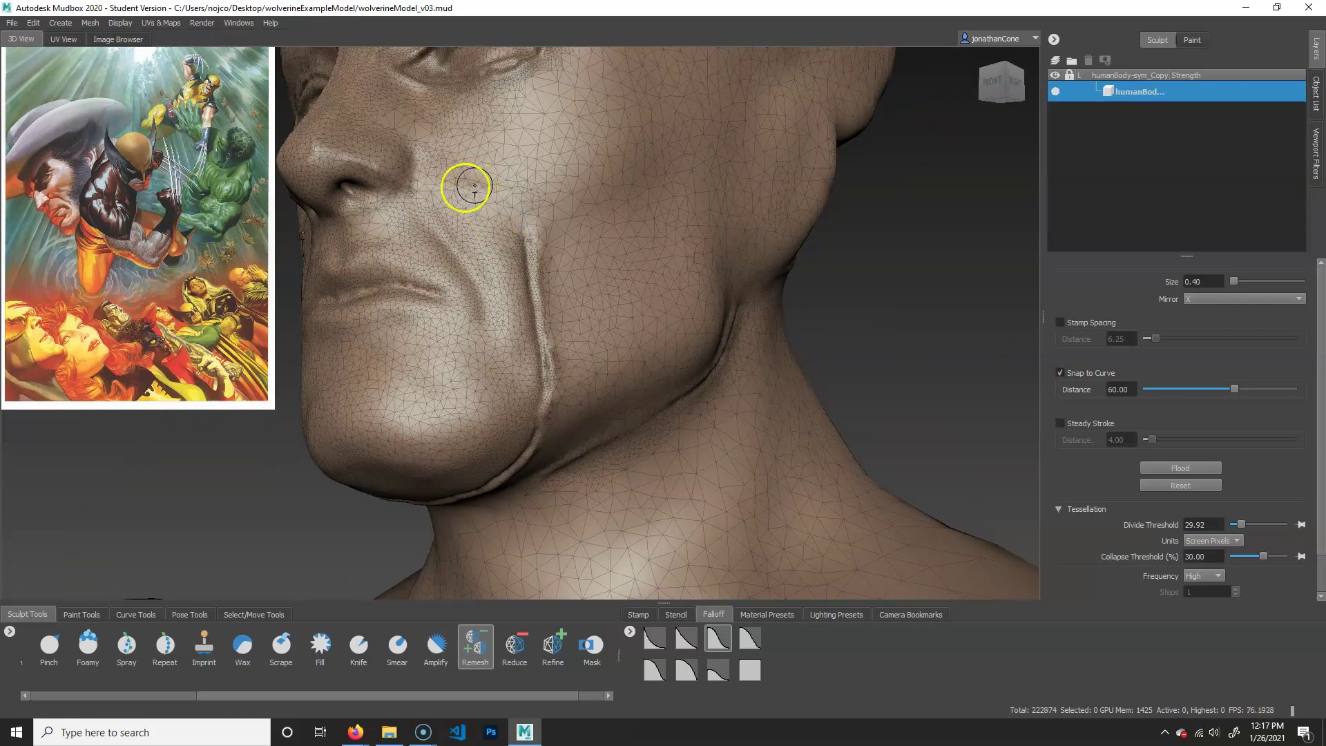
{"action": "key", "text": "ctrl+z"}
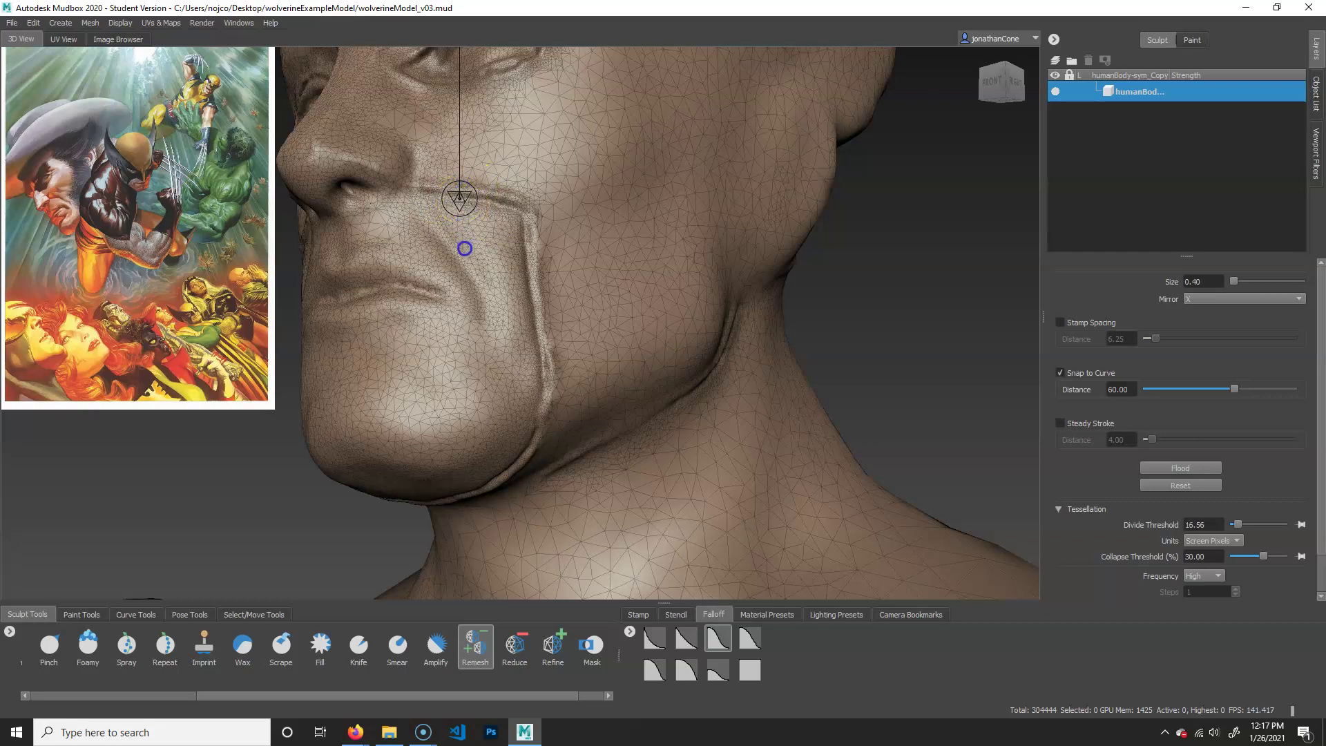
Remesh the mask's raised edge beside the mouth and under the chin, raising the divide threshold to 18.95.
{"action": "left_click_drag", "start_coordinate": [423, 172], "coordinate": [506, 196]}
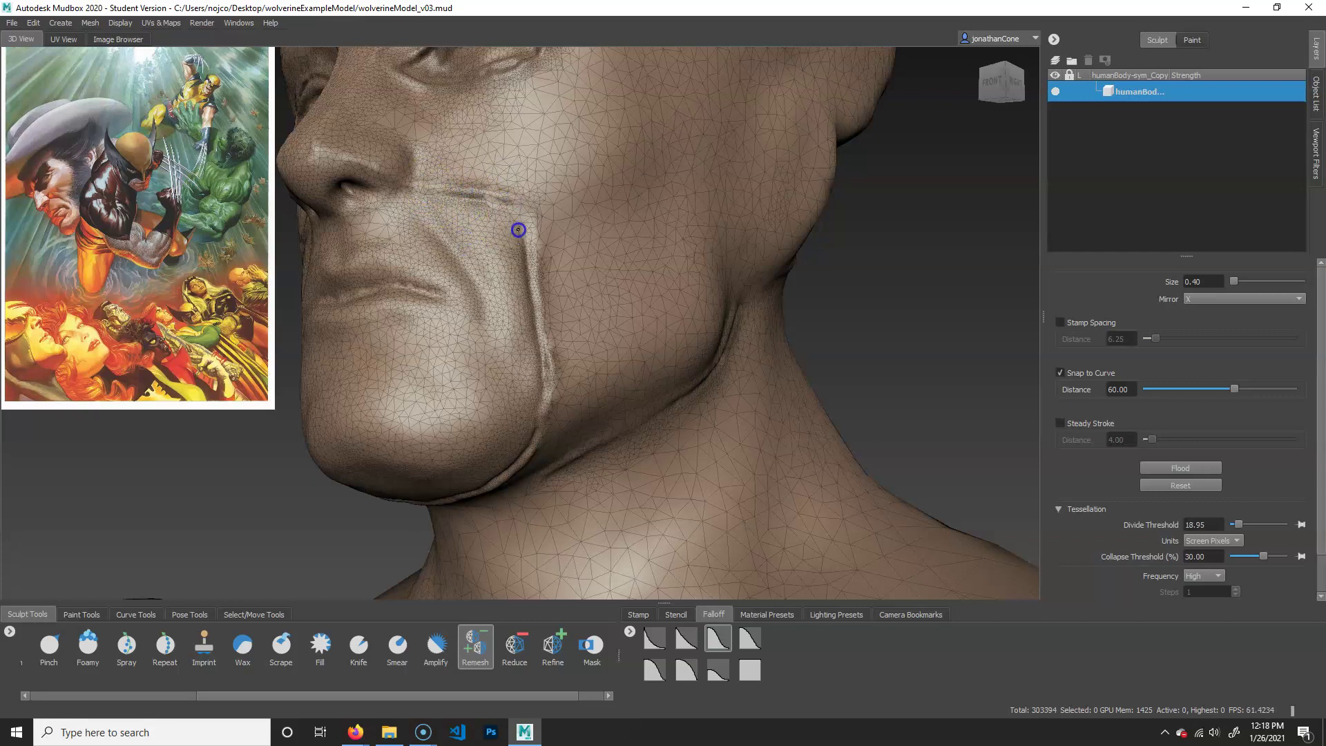
{"action": "left_click_drag", "start_coordinate": [511, 471], "coordinate": [560, 261], "text": "alt"}
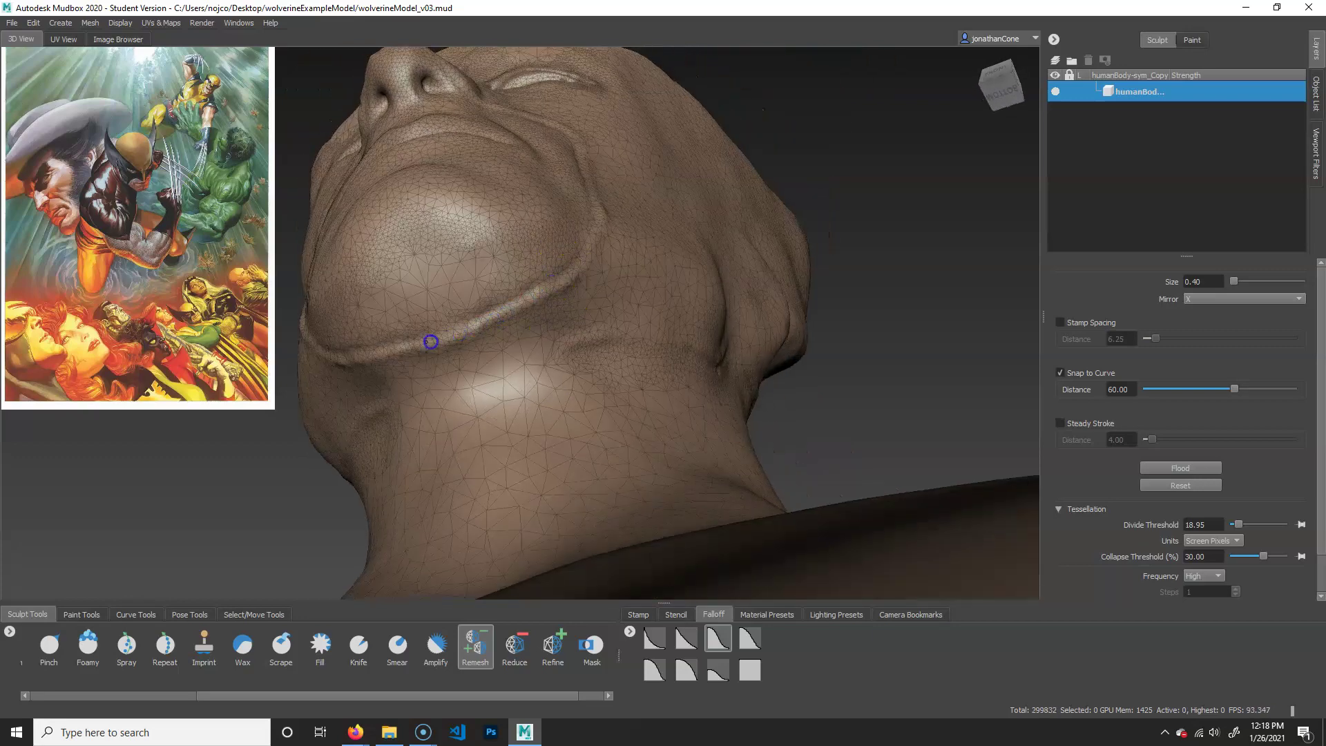
Enlarge the brush to 0.77, set the divide threshold to 41.79 and remesh the chest seam beside the armpit more coarsely.
{"action": "right_click_drag", "start_coordinate": [529, 351], "coordinate": [589, 424], "text": "alt"}
{"action": "left_click_drag", "start_coordinate": [589, 424], "coordinate": [482, 341], "text": "alt"}
{"action": "middle_click_drag", "start_coordinate": [711, 494], "coordinate": [607, 429], "text": "alt"}
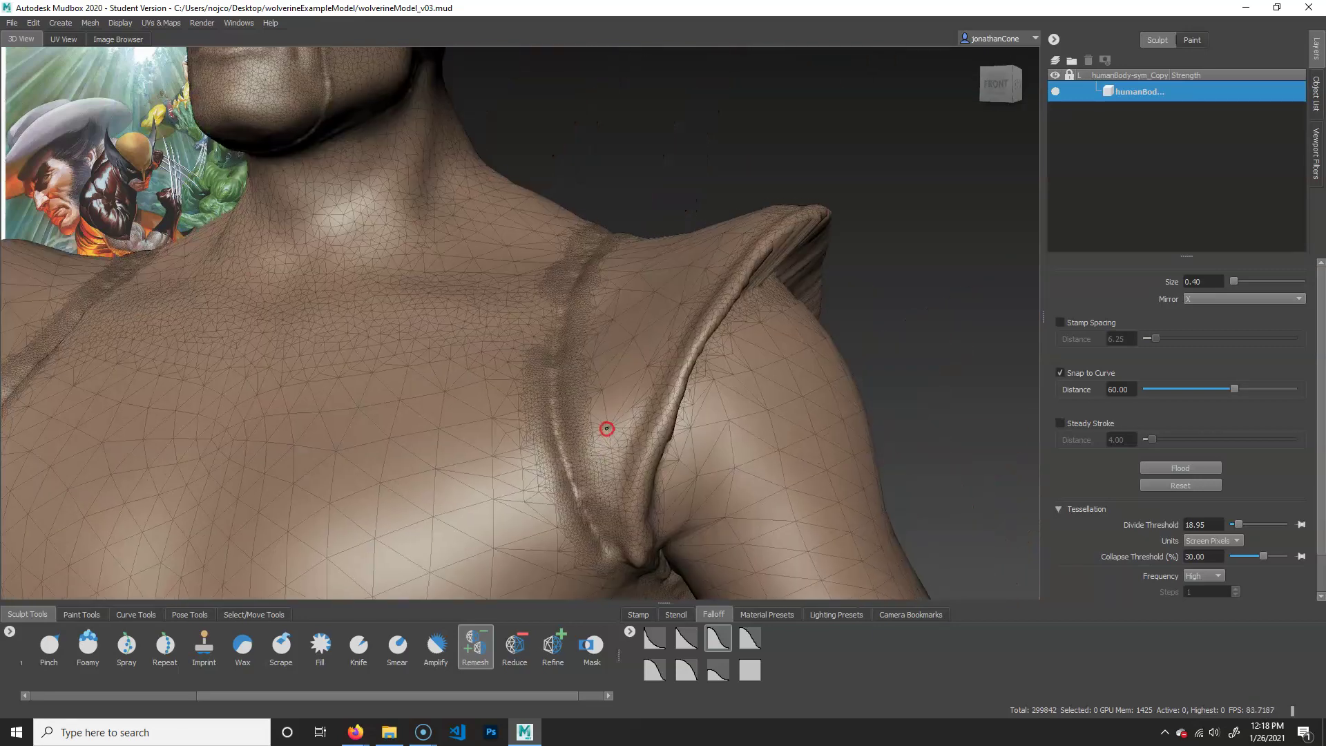
{"action": "left_click_drag", "start_coordinate": [607, 429], "coordinate": [613, 444], "text": "alt"}
{"action": "right_click_drag", "start_coordinate": [613, 444], "coordinate": [631, 447], "text": "alt"}
{"action": "middle_click_drag", "start_coordinate": [631, 447], "coordinate": [657, 358], "text": "alt"}
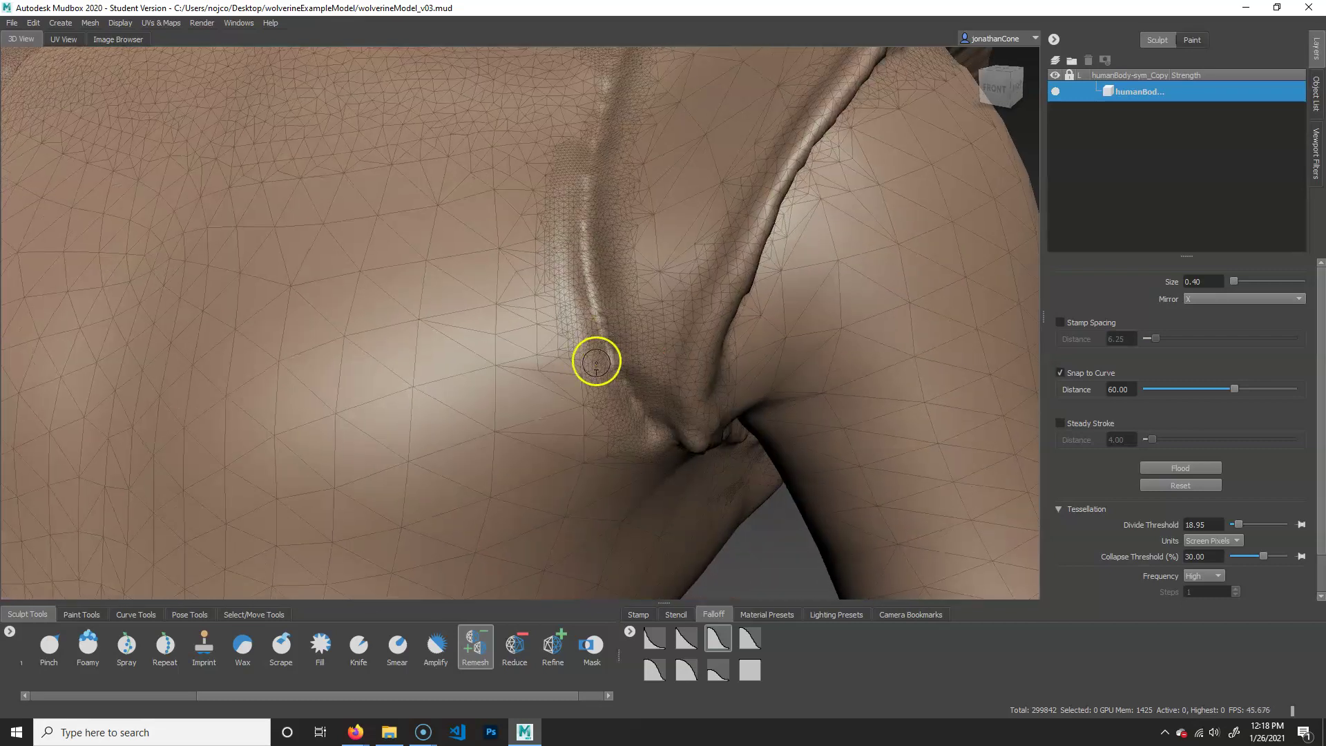
{"action": "left_click_drag", "start_coordinate": [577, 359], "coordinate": [606, 347]}
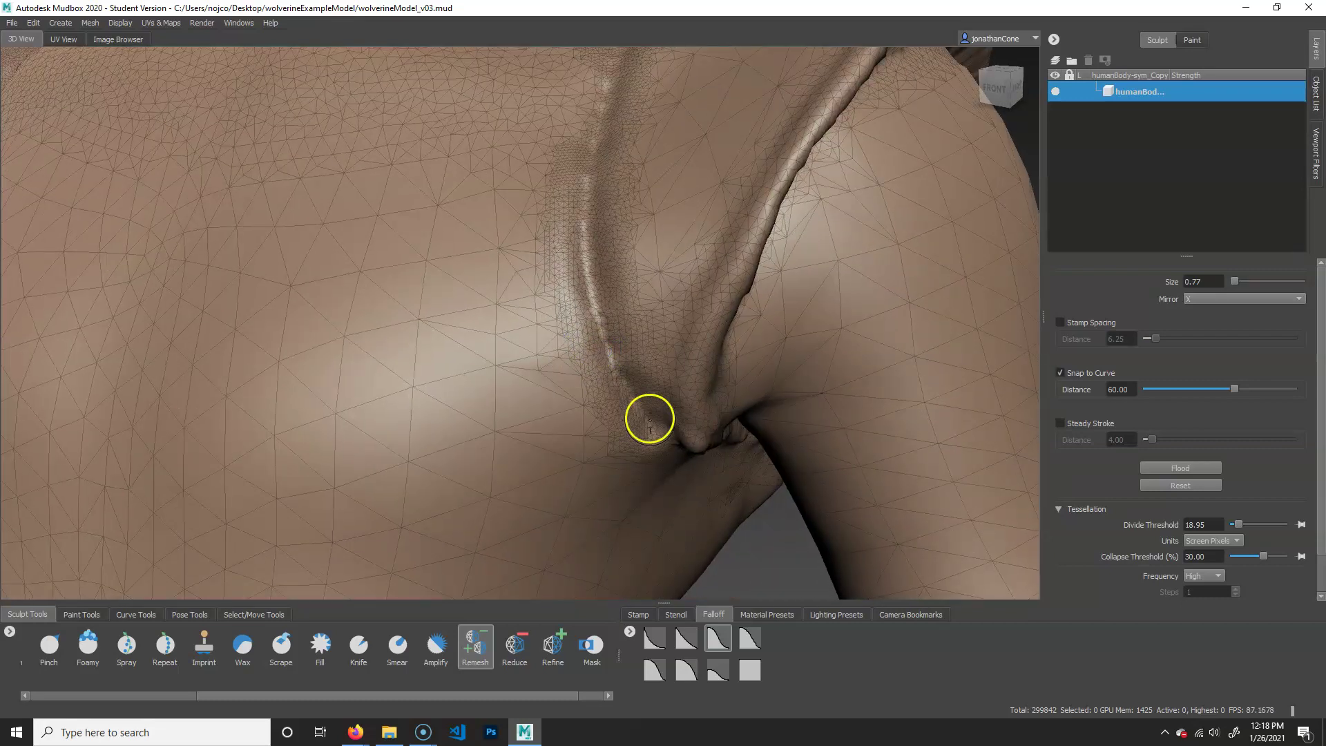
{"action": "left_click_drag", "start_coordinate": [605, 350], "coordinate": [605, 333]}
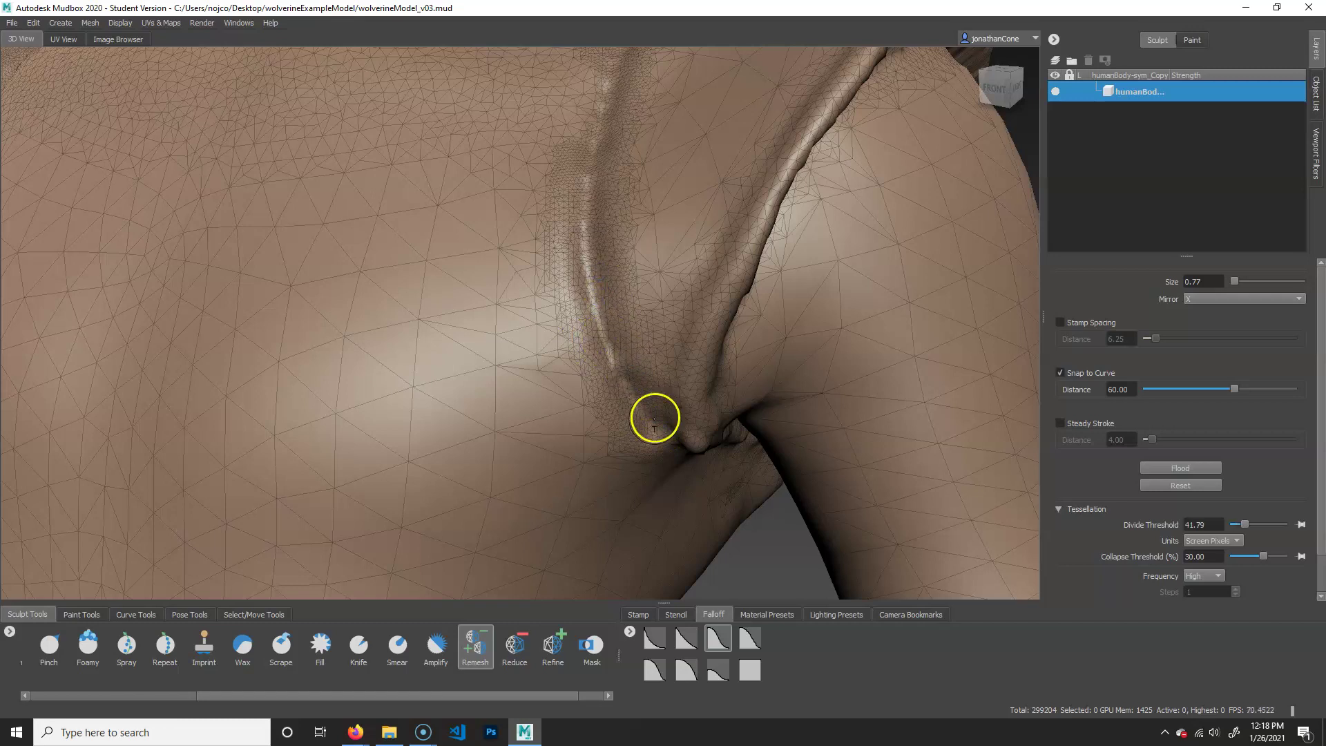
{"action": "mouse_move", "coordinate": [654, 418]}
{"action": "left_mouse_down"}
{"action": "mouse_move", "coordinate": [601, 263]}
{"action": "mouse_move", "coordinate": [649, 448]}
{"action": "left_mouse_up"}
{"action": "left_click_drag", "start_coordinate": [583, 227], "coordinate": [617, 103]}
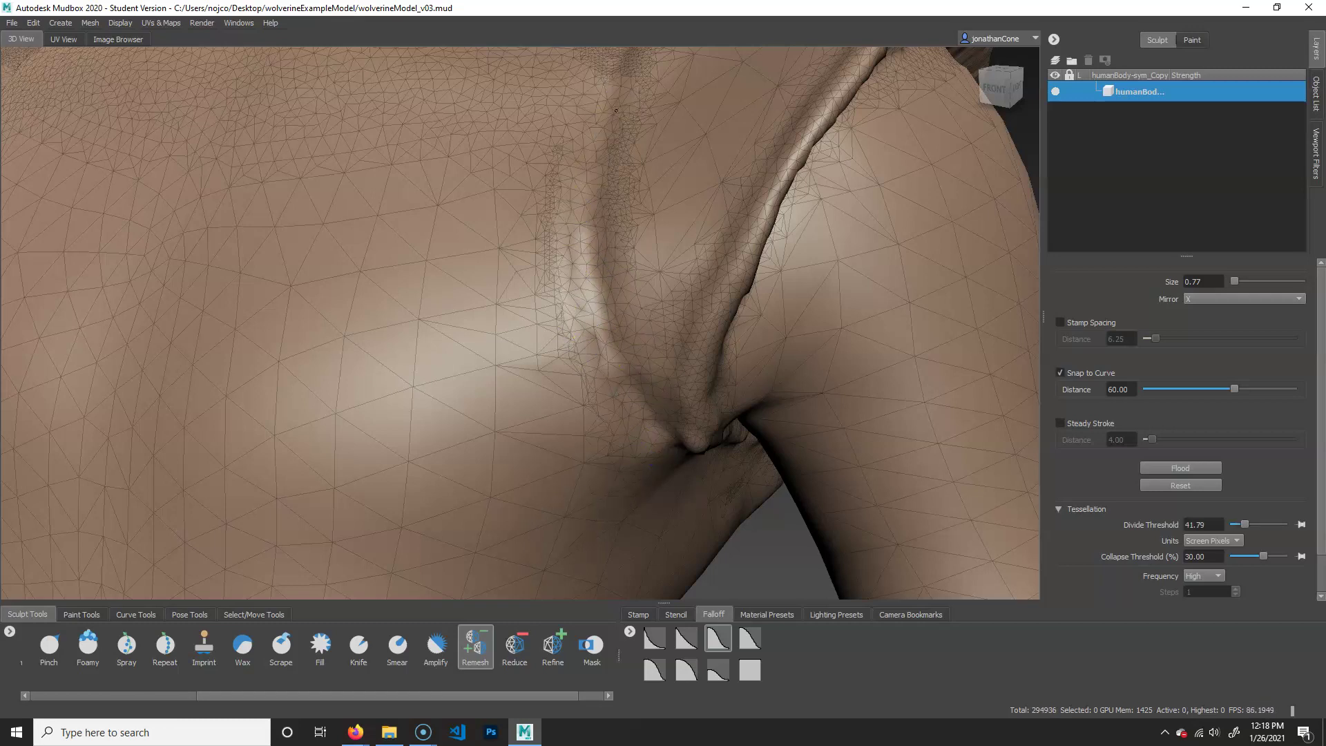
Remesh the seam over the top of the shoulder beside the neck, enlarging the brush to 1.27.
{"action": "right_click_drag", "start_coordinate": [553, 235], "coordinate": [454, 263], "text": "alt"}
{"action": "left_click_drag", "start_coordinate": [562, 237], "coordinate": [519, 249], "text": "alt"}
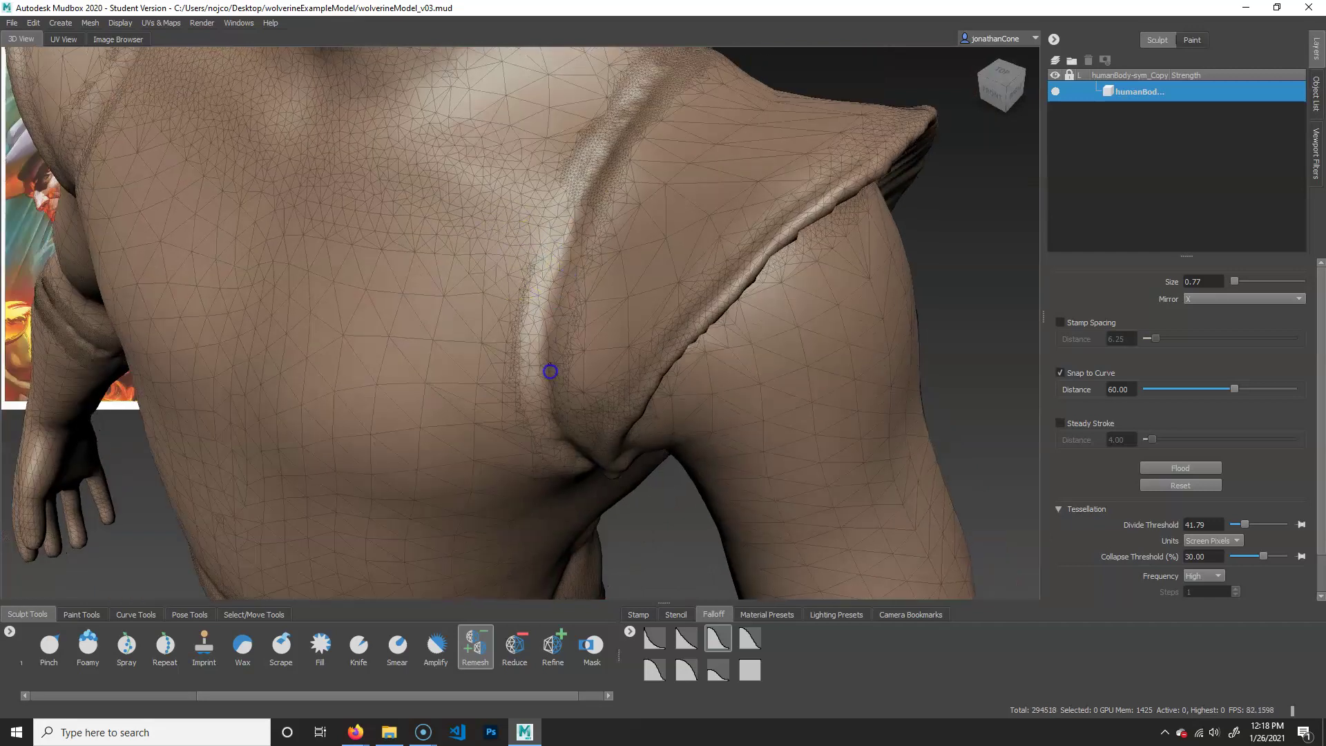
{"action": "mouse_move", "coordinate": [572, 290]}
{"action": "left_mouse_down"}
{"action": "mouse_move", "coordinate": [623, 111]}
{"action": "mouse_move", "coordinate": [548, 228]}
{"action": "mouse_move", "coordinate": [640, 231]}
{"action": "mouse_move", "coordinate": [543, 245]}
{"action": "left_mouse_up"}
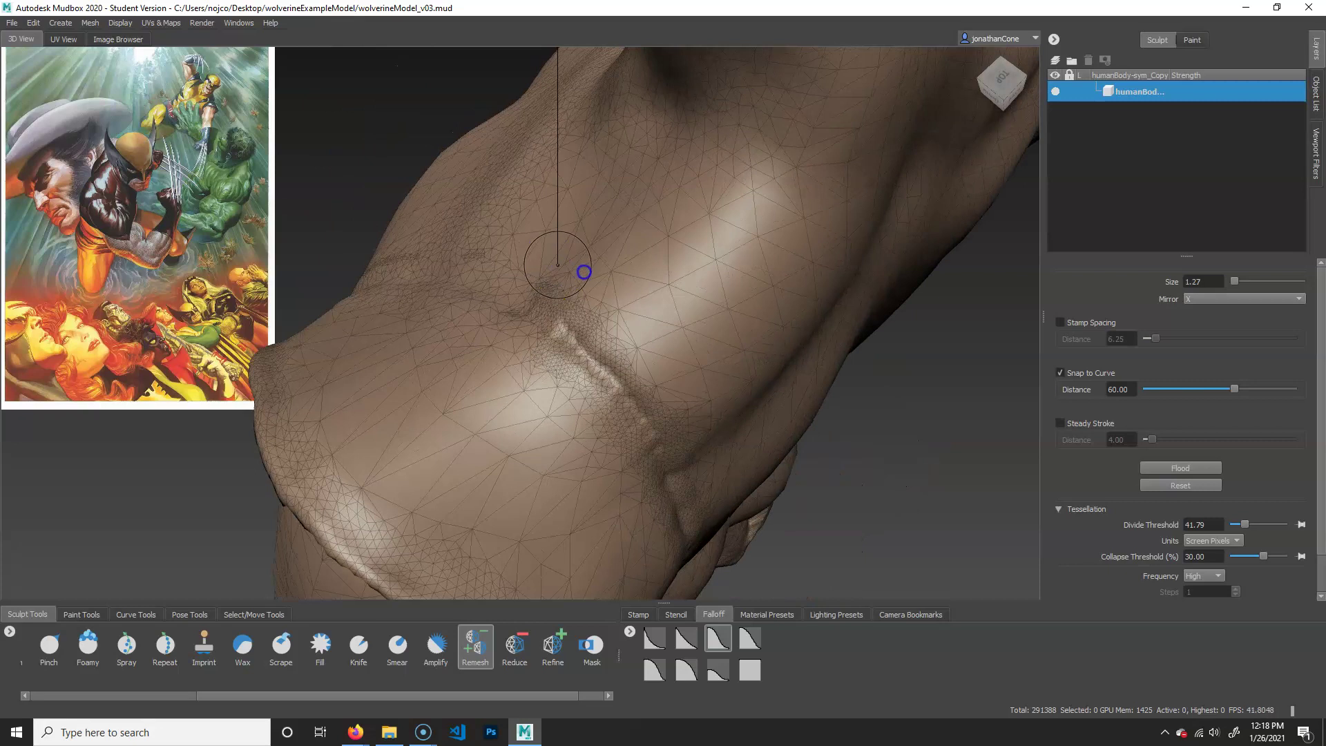
{"action": "left_click_drag", "start_coordinate": [542, 325], "coordinate": [663, 483]}
Enlarge the brush to 1.30 and remesh the shoulder seam on the upper back beside the armpit.
{"action": "mouse_move", "coordinate": [663, 483]}
{"action": "left_mouse_down", "text": "alt"}
{"action": "mouse_move", "coordinate": [601, 436]}
{"action": "mouse_move", "coordinate": [550, 246]}
{"action": "mouse_move", "coordinate": [489, 503]}
{"action": "mouse_move", "coordinate": [556, 462]}
{"action": "left_mouse_up", "text": "alt"}
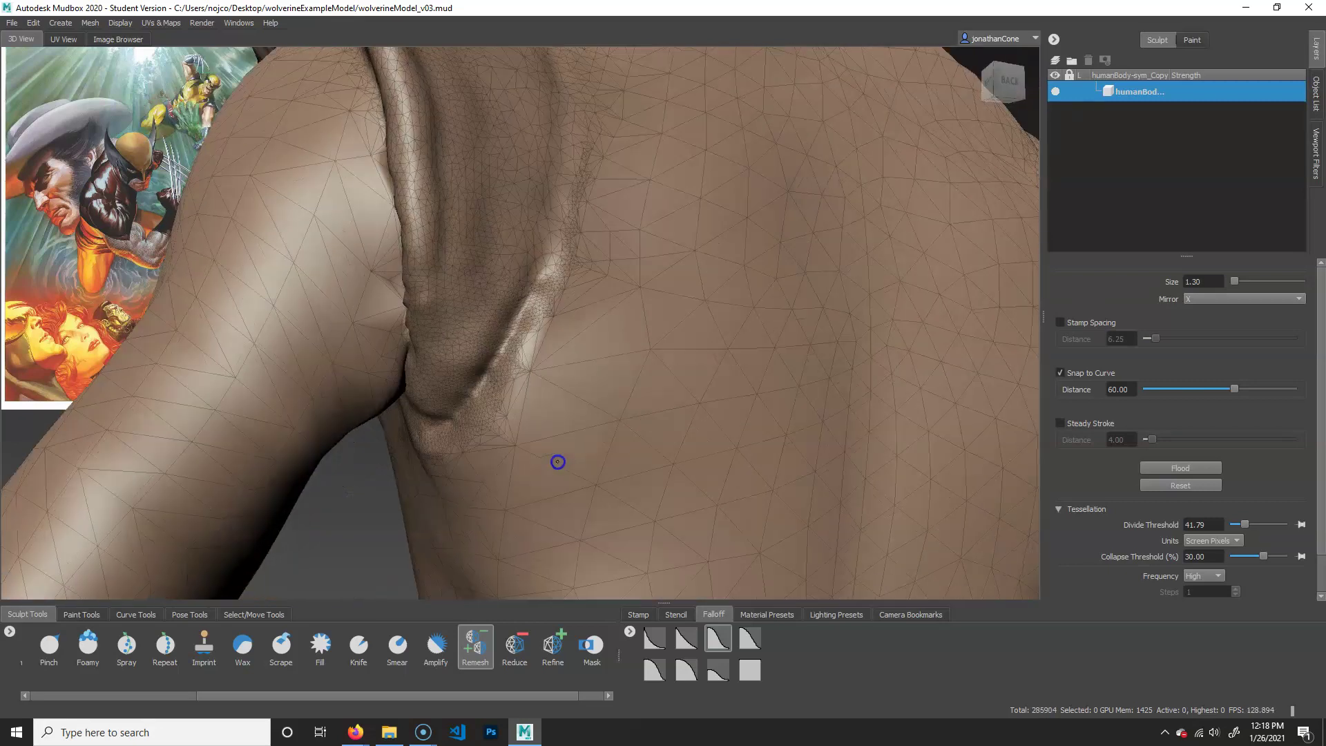
{"action": "mouse_move", "coordinate": [549, 296]}
{"action": "left_mouse_down"}
{"action": "mouse_move", "coordinate": [462, 391]}
{"action": "mouse_move", "coordinate": [476, 417]}
{"action": "mouse_move", "coordinate": [527, 411]}
{"action": "mouse_move", "coordinate": [582, 323]}
{"action": "left_mouse_up"}
{"action": "mouse_move", "coordinate": [591, 190]}
{"action": "left_mouse_down"}
{"action": "mouse_move", "coordinate": [579, 128]}
{"action": "mouse_move", "coordinate": [444, 190]}
{"action": "mouse_move", "coordinate": [549, 251]}
{"action": "mouse_move", "coordinate": [598, 305]}
{"action": "mouse_move", "coordinate": [551, 318]}
{"action": "left_mouse_up"}
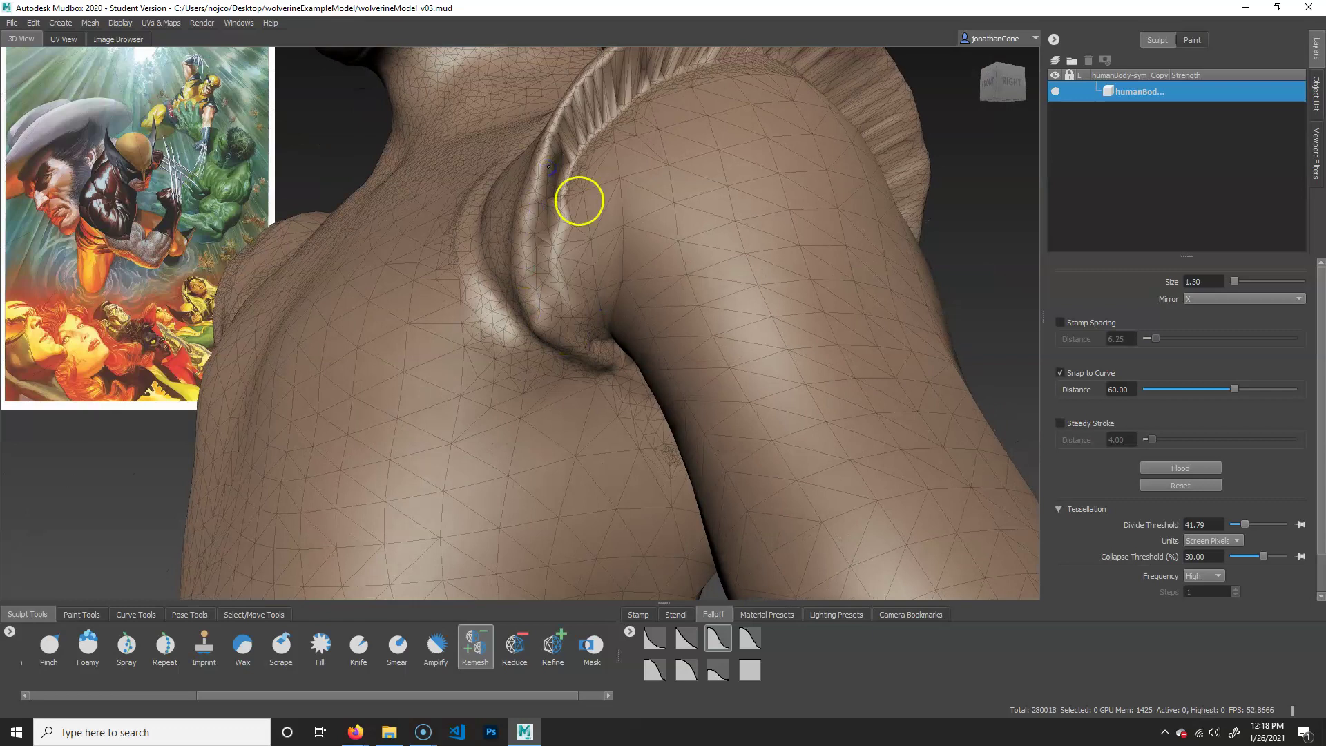
Remesh the raised rim of the shoulder cap from the front of the shoulder over to the back.
{"action": "mouse_move", "coordinate": [580, 201]}
{"action": "left_mouse_down", "text": "alt"}
{"action": "mouse_move", "coordinate": [589, 346]}
{"action": "mouse_move", "coordinate": [568, 374]}
{"action": "left_mouse_up", "text": "alt"}
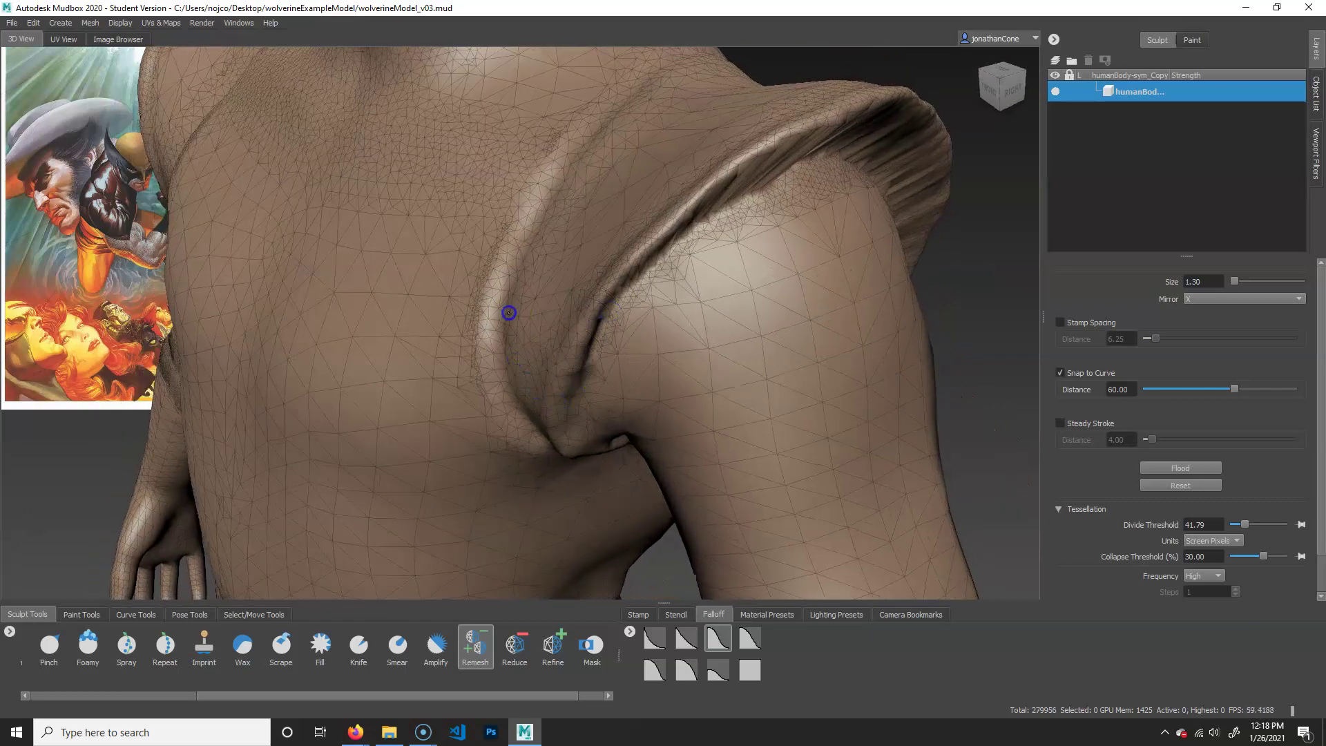
{"action": "mouse_move", "coordinate": [508, 312]}
{"action": "left_mouse_down", "text": "alt"}
{"action": "mouse_move", "coordinate": [571, 373]}
{"action": "mouse_move", "coordinate": [489, 317]}
{"action": "left_mouse_up", "text": "alt"}
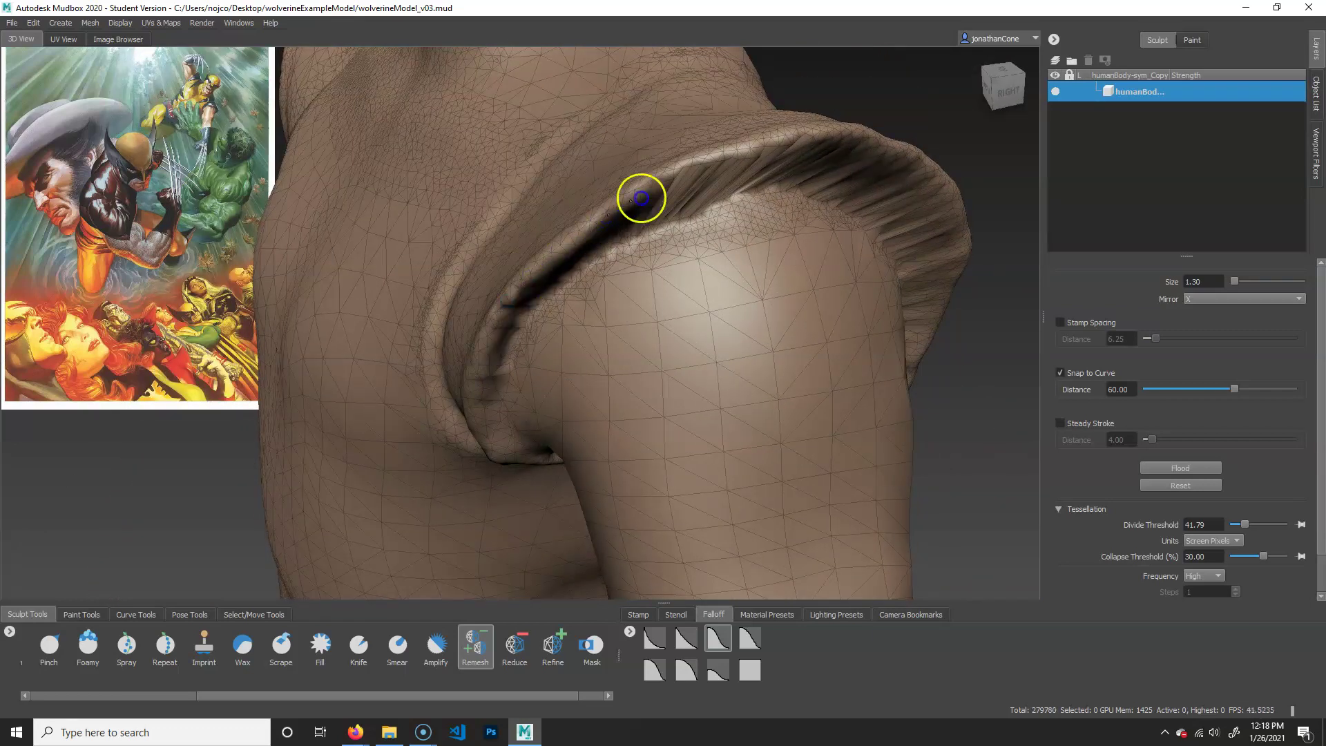
{"action": "mouse_move", "coordinate": [641, 198]}
{"action": "left_mouse_down"}
{"action": "mouse_move", "coordinate": [810, 163]}
{"action": "mouse_move", "coordinate": [831, 179]}
{"action": "left_mouse_up"}
{"action": "left_click_drag", "start_coordinate": [841, 236], "coordinate": [622, 266], "text": "alt"}
{"action": "mouse_move", "coordinate": [479, 394]}
{"action": "left_mouse_down", "text": "alt"}
{"action": "mouse_move", "coordinate": [569, 356]}
{"action": "mouse_move", "coordinate": [560, 339]}
{"action": "left_mouse_up", "text": "alt"}
{"action": "left_click_drag", "start_coordinate": [592, 218], "coordinate": [705, 352]}
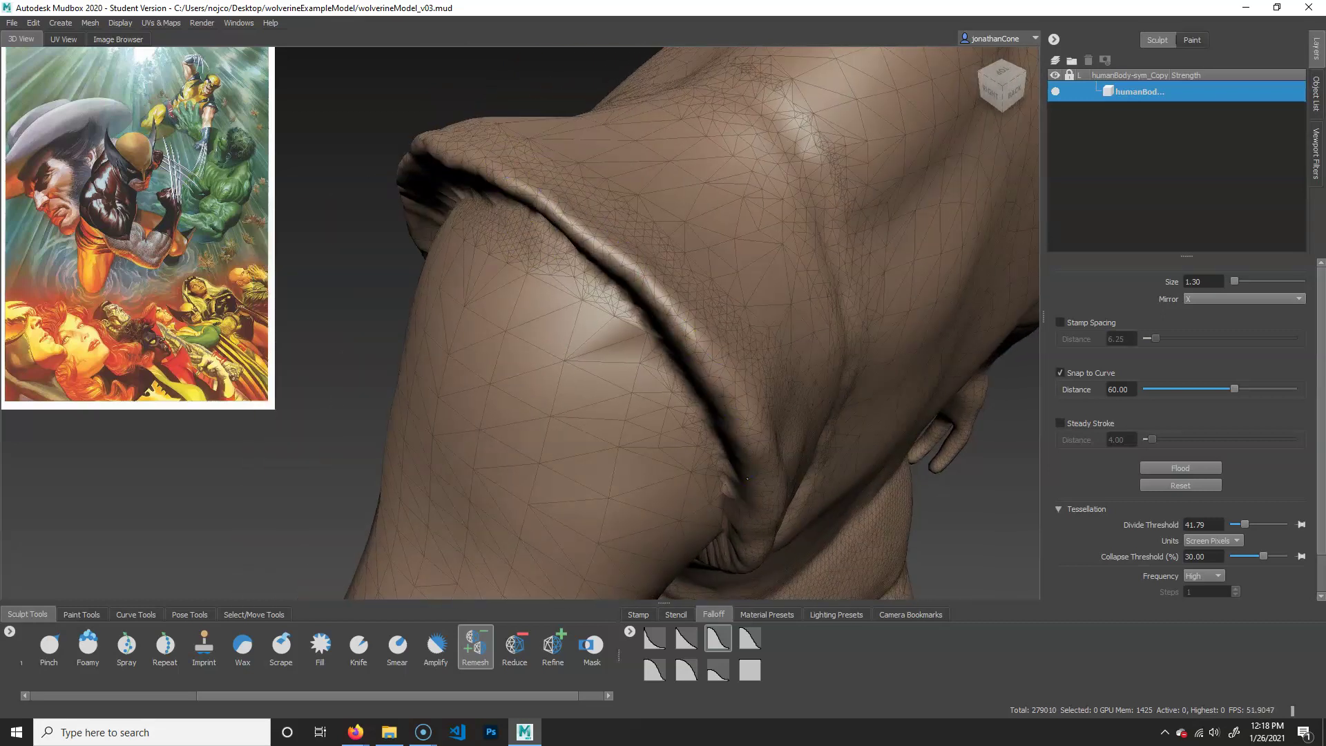
Enlarge the brush to 1.91 and remesh the dense band across the front and outer side of the elbow more coarsely.
{"action": "mouse_move", "coordinate": [748, 478]}
{"action": "left_mouse_down", "text": "alt"}
{"action": "mouse_move", "coordinate": [728, 467]}
{"action": "mouse_move", "coordinate": [583, 103]}
{"action": "left_mouse_up", "text": "alt"}
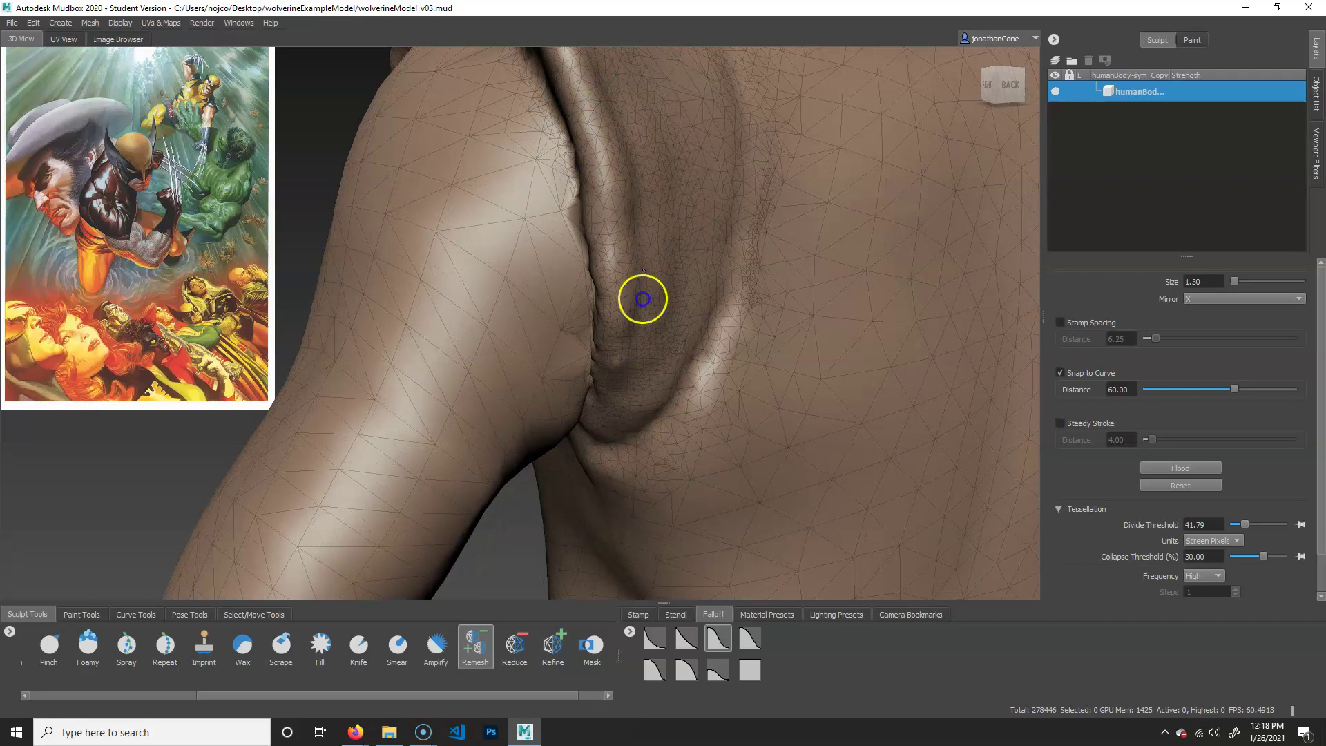
{"action": "mouse_move", "coordinate": [627, 393]}
{"action": "left_mouse_down", "text": "alt"}
{"action": "mouse_move", "coordinate": [648, 167]}
{"action": "mouse_move", "coordinate": [643, 183]}
{"action": "left_mouse_up", "text": "alt"}
{"action": "mouse_move", "coordinate": [497, 272]}
{"action": "left_mouse_down", "text": "alt"}
{"action": "mouse_move", "coordinate": [525, 451]}
{"action": "mouse_move", "coordinate": [527, 432]}
{"action": "mouse_move", "coordinate": [597, 387]}
{"action": "left_mouse_up", "text": "alt"}
{"action": "middle_click_drag", "start_coordinate": [546, 273], "coordinate": [651, 477], "text": "alt"}
{"action": "left_click_drag", "start_coordinate": [522, 481], "coordinate": [652, 435], "text": "alt"}
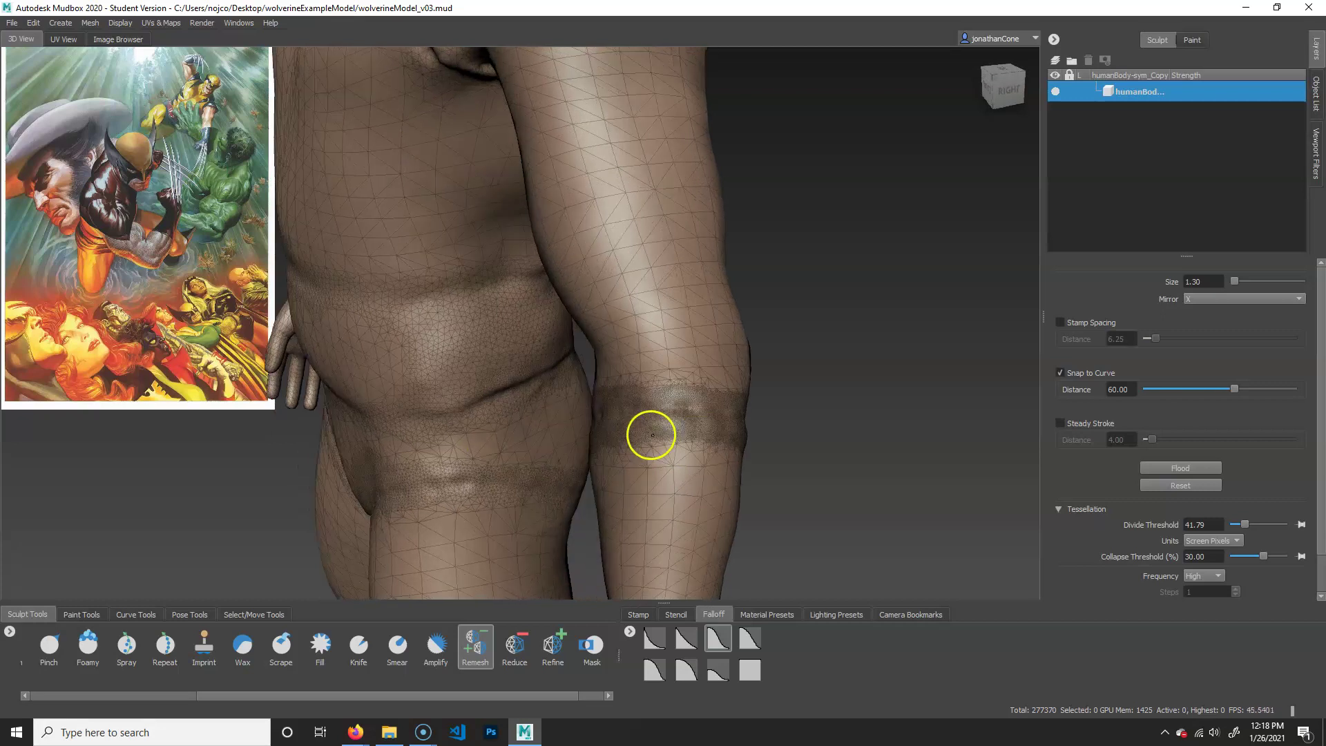
{"action": "right_click_drag", "start_coordinate": [652, 435], "coordinate": [773, 462], "text": "alt"}
{"action": "middle_click_drag", "start_coordinate": [784, 499], "coordinate": [729, 439], "text": "alt"}
{"action": "mouse_move", "coordinate": [731, 433]}
{"action": "left_mouse_down"}
{"action": "mouse_move", "coordinate": [748, 432]}
{"action": "mouse_move", "coordinate": [643, 417]}
{"action": "mouse_move", "coordinate": [580, 428]}
{"action": "mouse_move", "coordinate": [764, 423]}
{"action": "mouse_move", "coordinate": [834, 388]}
{"action": "mouse_move", "coordinate": [698, 387]}
{"action": "left_mouse_up"}
{"action": "mouse_move", "coordinate": [698, 387]}
{"action": "left_mouse_down"}
{"action": "mouse_move", "coordinate": [660, 391]}
{"action": "mouse_move", "coordinate": [540, 457]}
{"action": "left_mouse_up"}
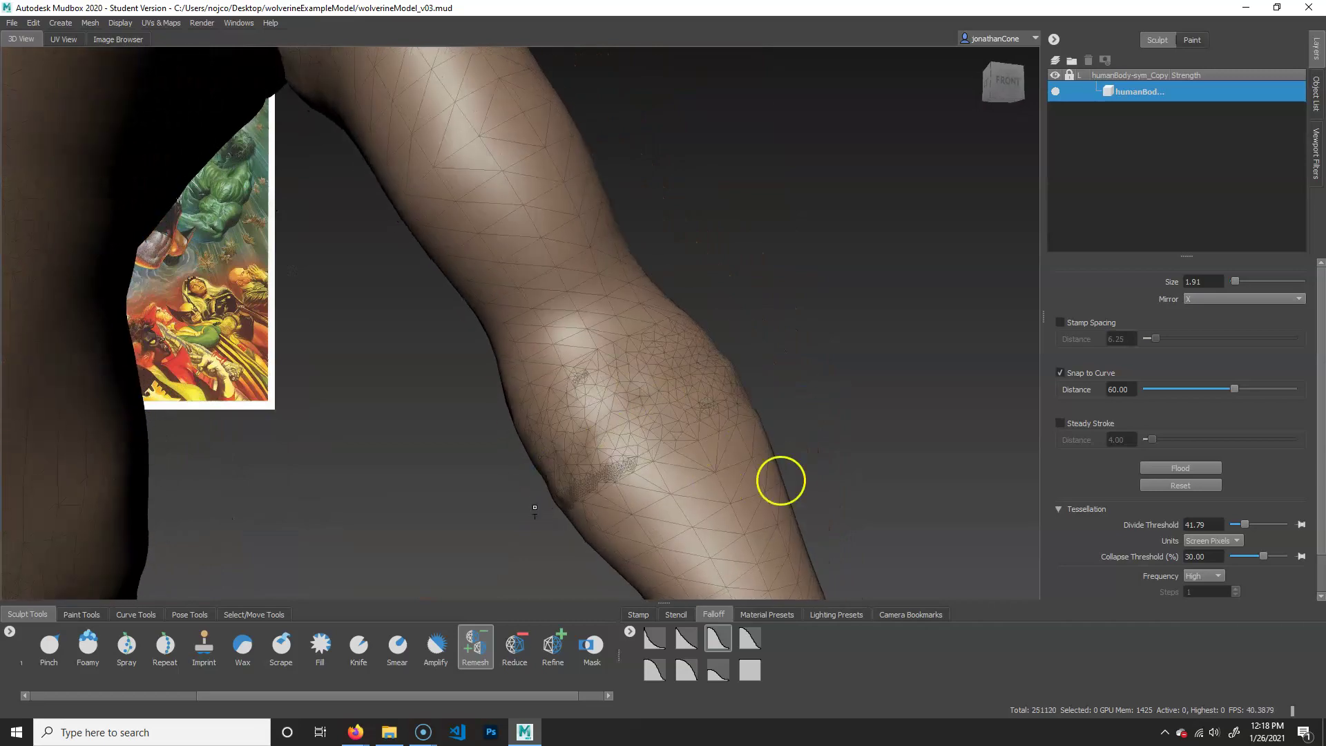
Remesh the remaining dense band around the back of the elbow with the divide threshold at 41.79.
{"action": "mouse_move", "coordinate": [535, 507]}
{"action": "left_mouse_down", "text": "alt"}
{"action": "mouse_move", "coordinate": [479, 516]}
{"action": "mouse_move", "coordinate": [379, 462]}
{"action": "mouse_move", "coordinate": [260, 366]}
{"action": "left_mouse_up", "text": "alt"}
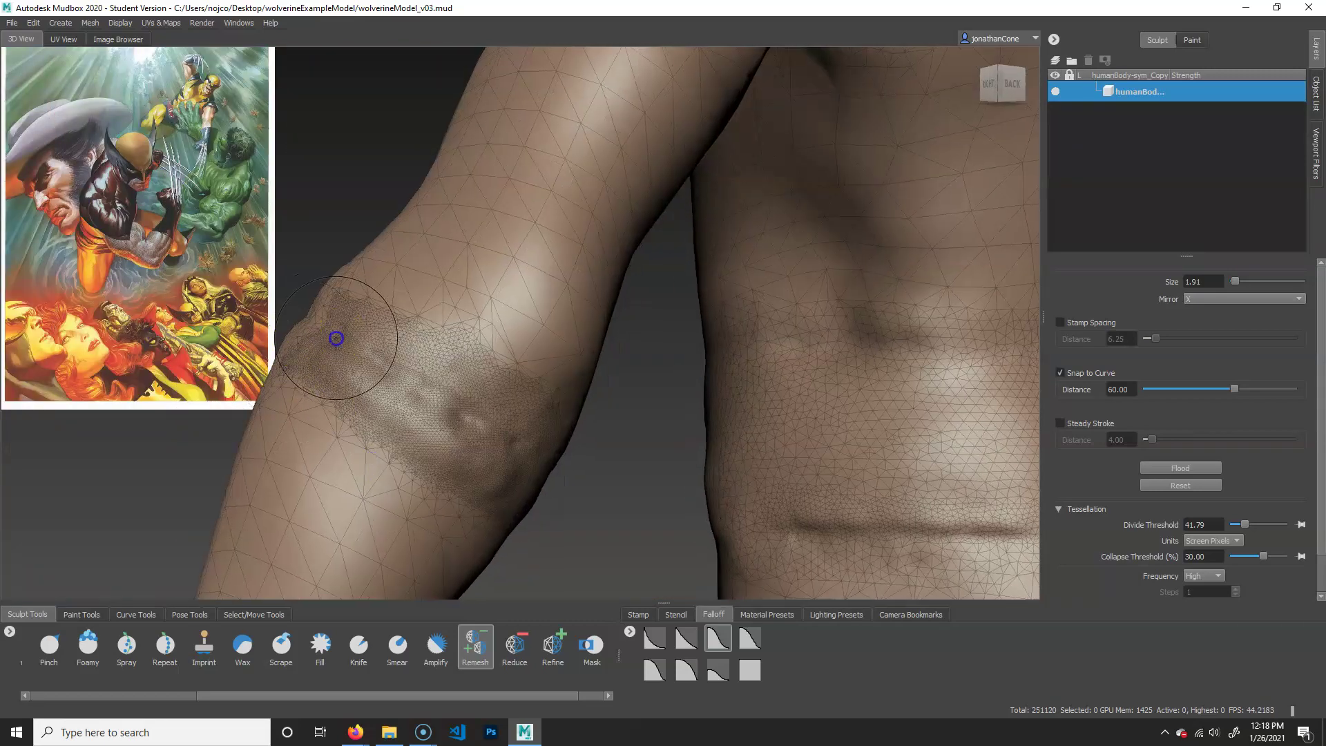
{"action": "mouse_move", "coordinate": [336, 339]}
{"action": "left_mouse_down"}
{"action": "mouse_move", "coordinate": [522, 451]}
{"action": "mouse_move", "coordinate": [483, 474]}
{"action": "left_mouse_up"}
{"action": "mouse_move", "coordinate": [391, 386]}
{"action": "left_mouse_down"}
{"action": "mouse_move", "coordinate": [299, 290]}
{"action": "mouse_move", "coordinate": [368, 318]}
{"action": "left_mouse_up"}
{"action": "left_click_drag", "start_coordinate": [516, 351], "coordinate": [562, 538], "text": "alt"}
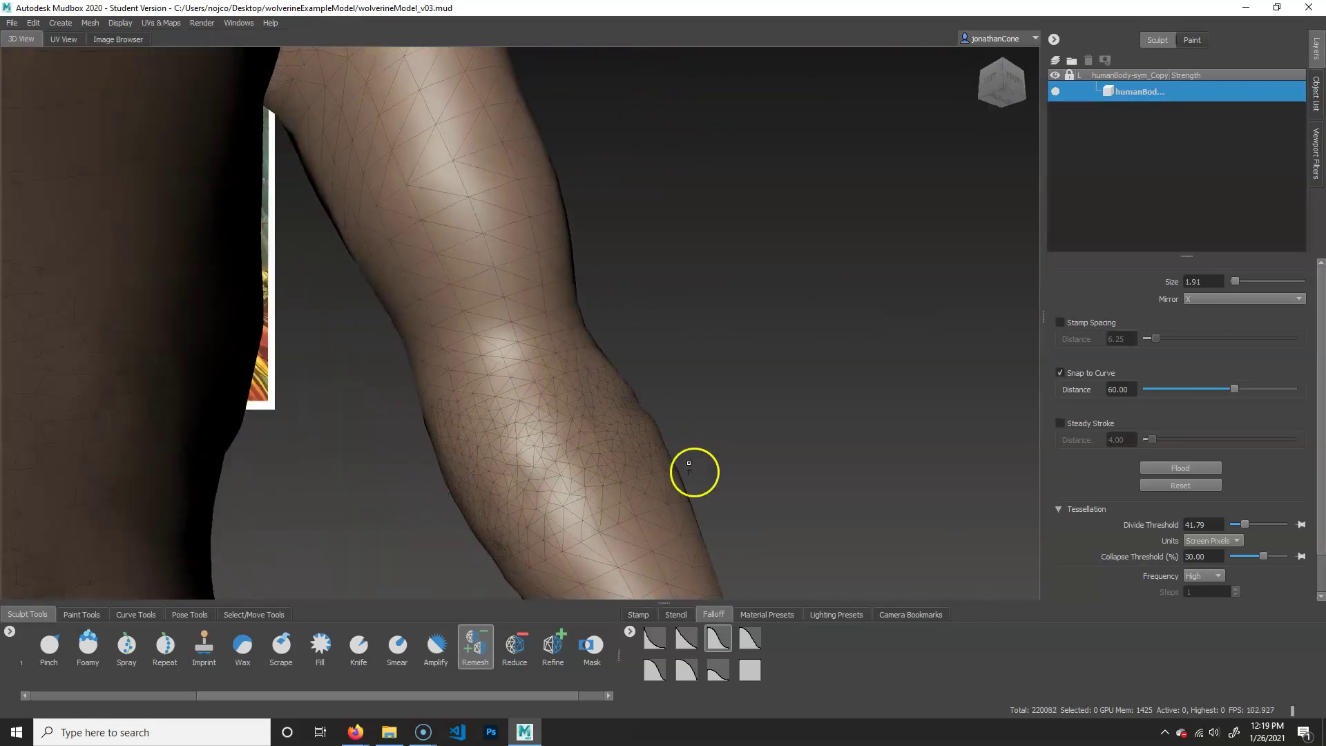